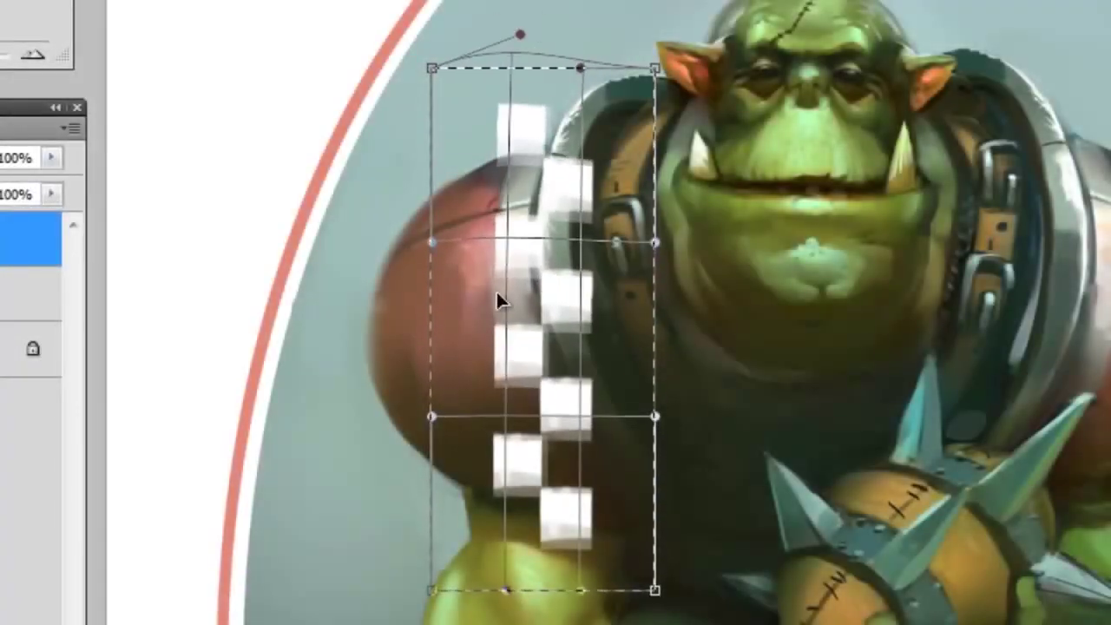
# - Warp the white checker pattern so its corners and curves wrap around the orc's red shoulder pad
pyautogui.moveTo(431, 590); pyautogui.dragTo(481, 526)
pyautogui.moveTo(581, 590); pyautogui.dragTo(575, 527)
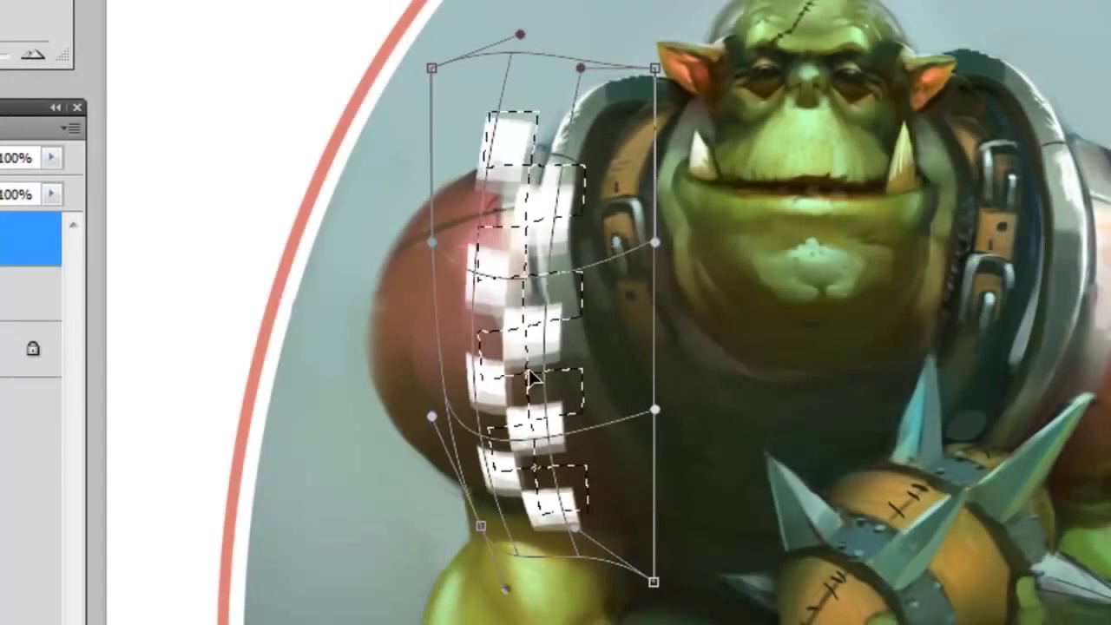
pyautogui.moveTo(431, 68); pyautogui.dragTo(446, 145)
pyautogui.moveTo(521, 35); pyautogui.dragTo(513, 145)
pyautogui.moveTo(655, 68); pyautogui.dragTo(644, 135)
pyautogui.moveTo(571, 223); pyautogui.dragTo(566, 210)
pyautogui.moveTo(446, 403); pyautogui.dragTo(397, 399)
pyautogui.moveTo(513, 553); pyautogui.dragTo(500, 514)
pyautogui.moveTo(491, 287); pyautogui.dragTo(491, 263)
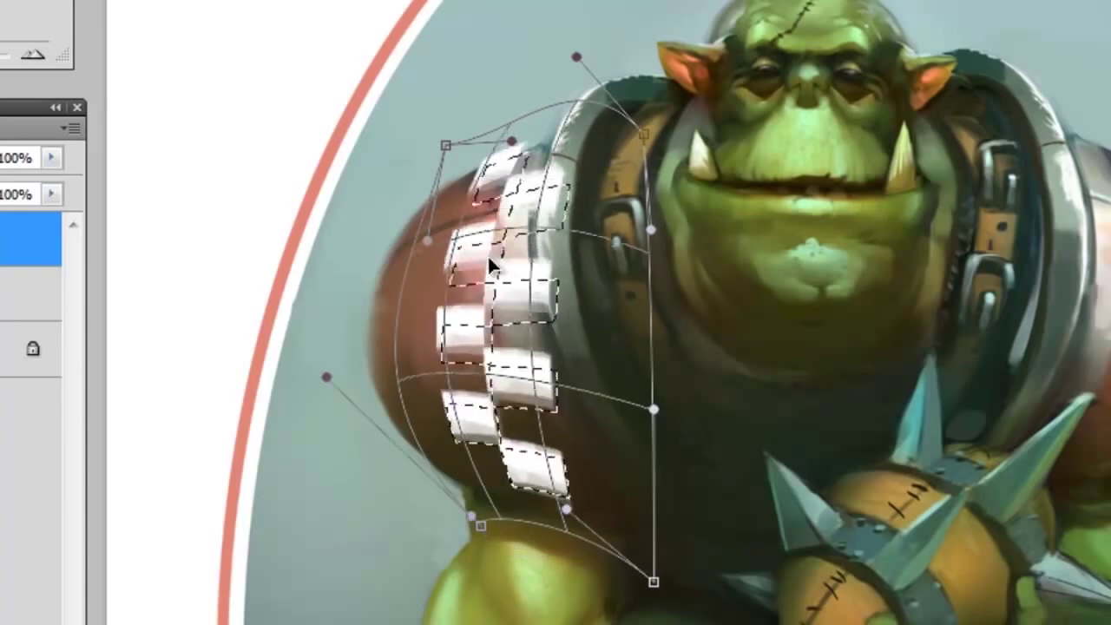
# - Refine the checker pattern's upper, lower and inner warp curves to follow the shoulder, apply the warp and clear the selection
pyautogui.moveTo(565, 509); pyautogui.dragTo(571, 469)
pyautogui.moveTo(555, 113); pyautogui.dragTo(555, 137)
pyautogui.moveTo(513, 408); pyautogui.dragTo(554, 441)
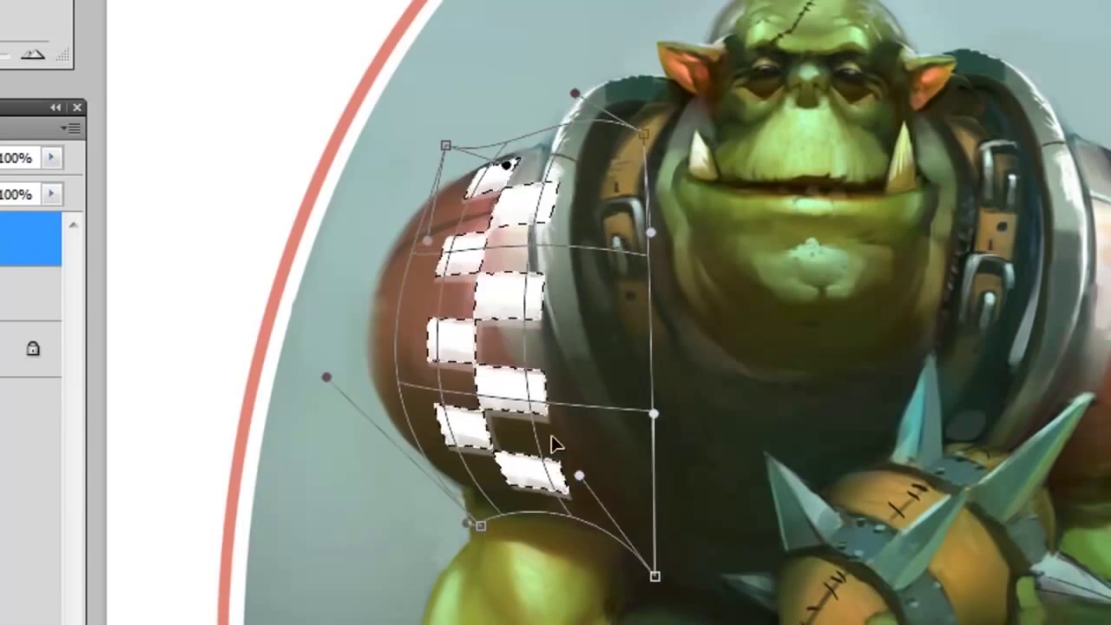
pyautogui.moveTo(563, 351); pyautogui.dragTo(544, 350)
pyautogui.press('Return')
pyautogui.hotkey('ctrl', 'd')
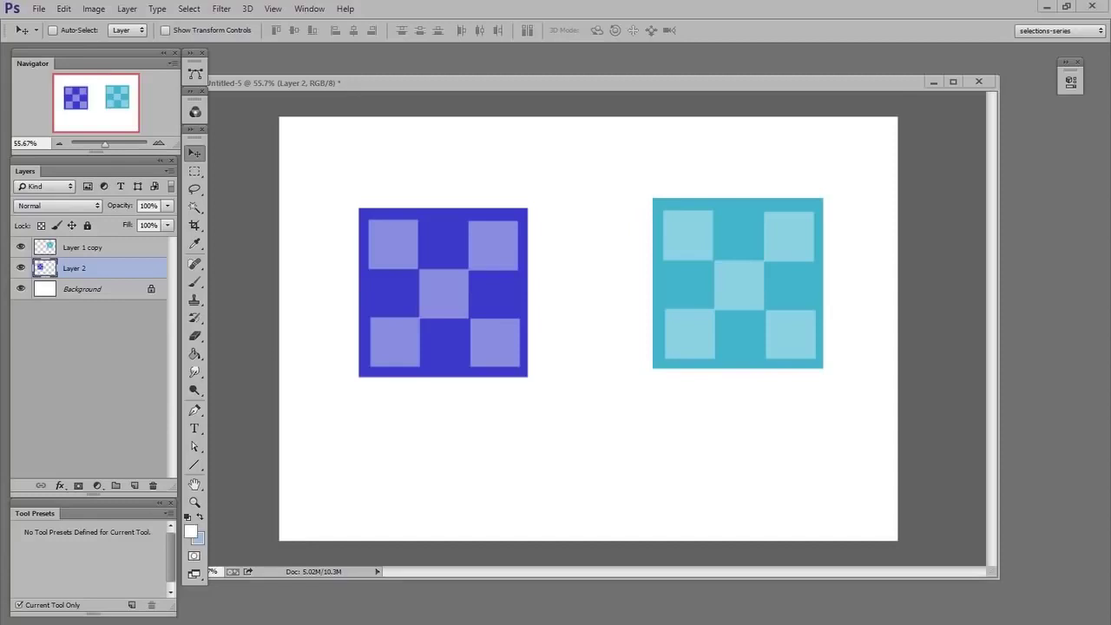
# - Move the blue and teal checkered squares slightly so they sit about level on the canvas
pyautogui.moveTo(731, 296)
pyautogui.mouseDown()
pyautogui.moveTo(725, 304)
pyautogui.moveTo(748, 288)
pyautogui.mouseUp()
pyautogui.keyDown('ctrl'); pyautogui.click(802, 306); pyautogui.keyUp('ctrl')
pyautogui.moveTo(804, 314); pyautogui.dragTo(797, 322)
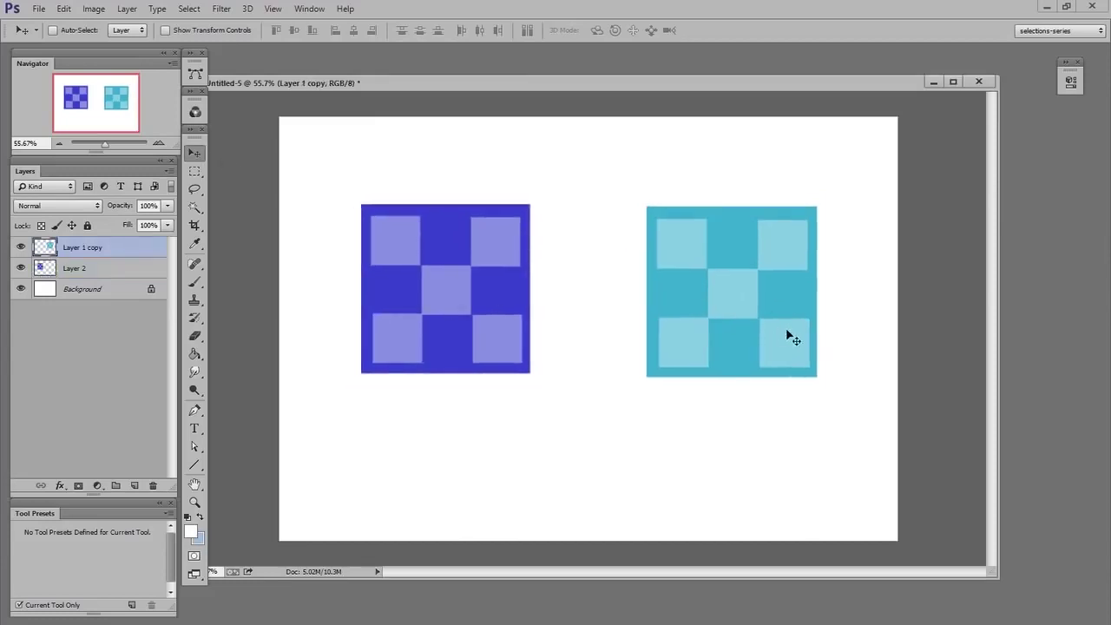
# - Distort the teal checkered square by pulling its upper-left corner inward, and apply the transform
pyautogui.hotkey('ctrl', 't')
pyautogui.moveTo(646, 207); pyautogui.dragTo(685, 256)
pyautogui.press('Return')
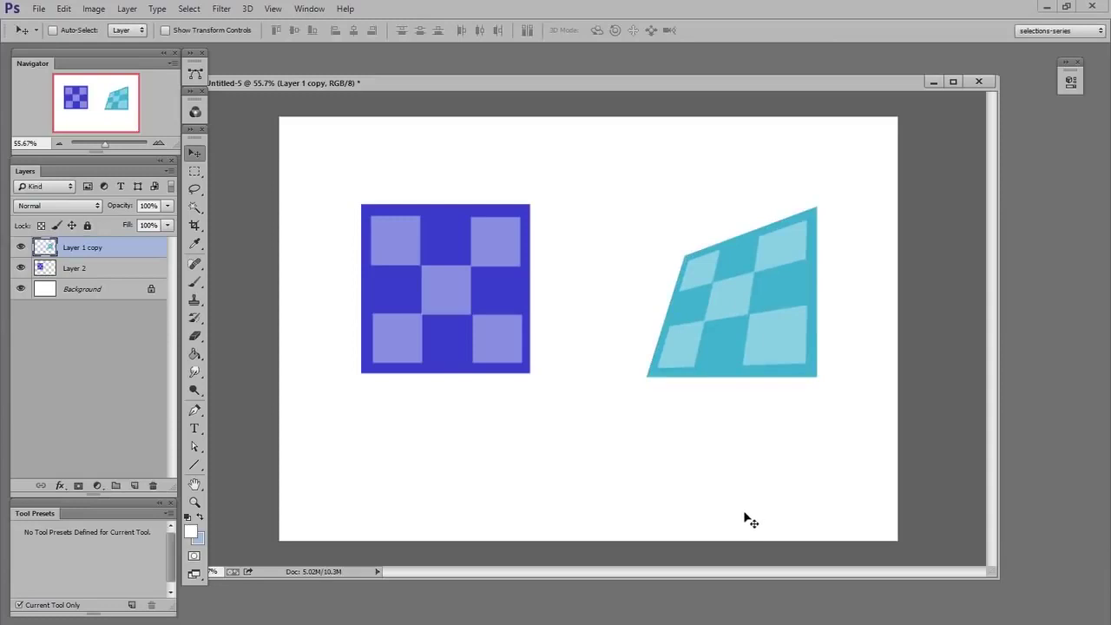
# - Shift the distorted teal shape slightly and check its Free Transform bounding box
pyautogui.moveTo(757, 318); pyautogui.dragTo(757, 351)
pyautogui.hotkey('ctrl', 't')
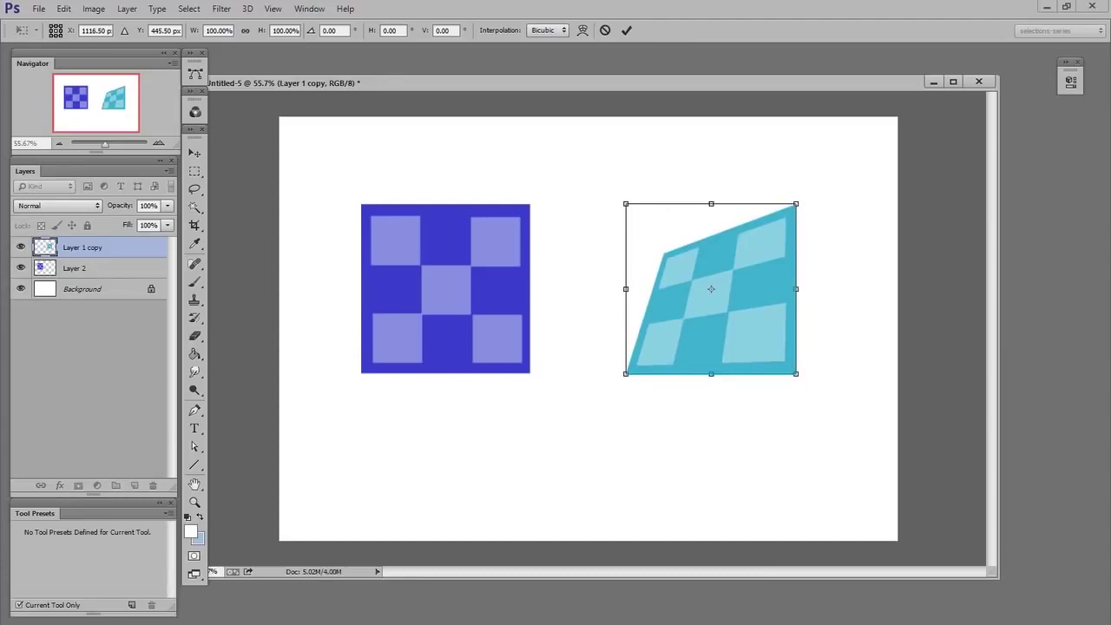
pyautogui.press('Return')
# - Convert Layer 2, the blue checkered square, to a smart object
pyautogui.click(115, 270)
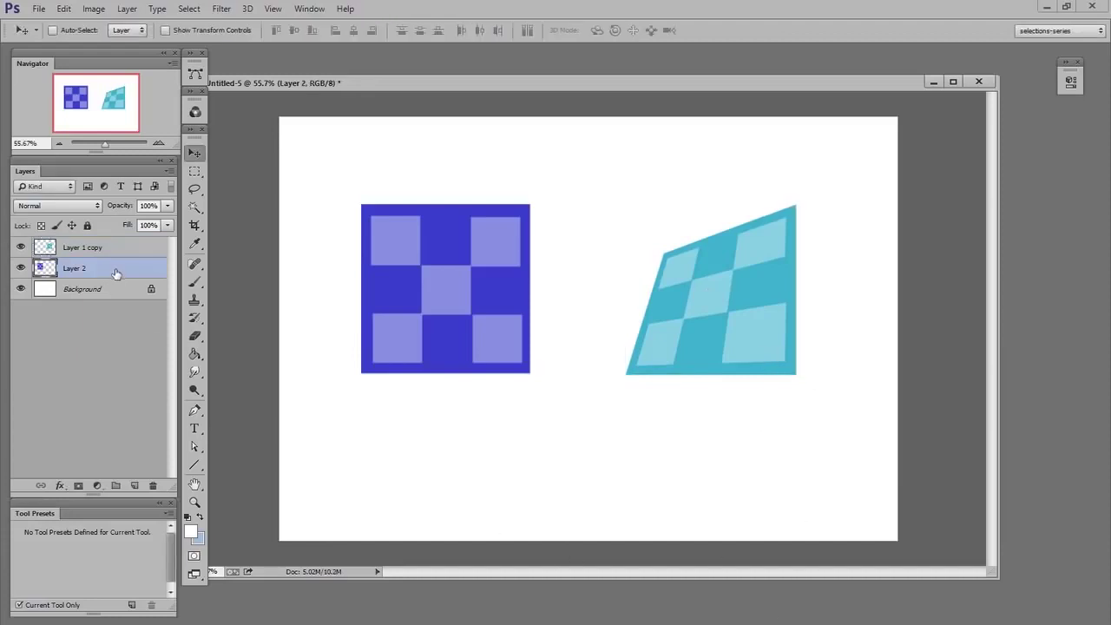
pyautogui.rightClick(116, 273)
pyautogui.click(226, 342)
# - Distort the blue smart object by pulling its upper-left corner inward, shift it slightly and apply the transform
pyautogui.hotkey('ctrl', 't')
pyautogui.rightClick(480, 291)
pyautogui.click(420, 239)
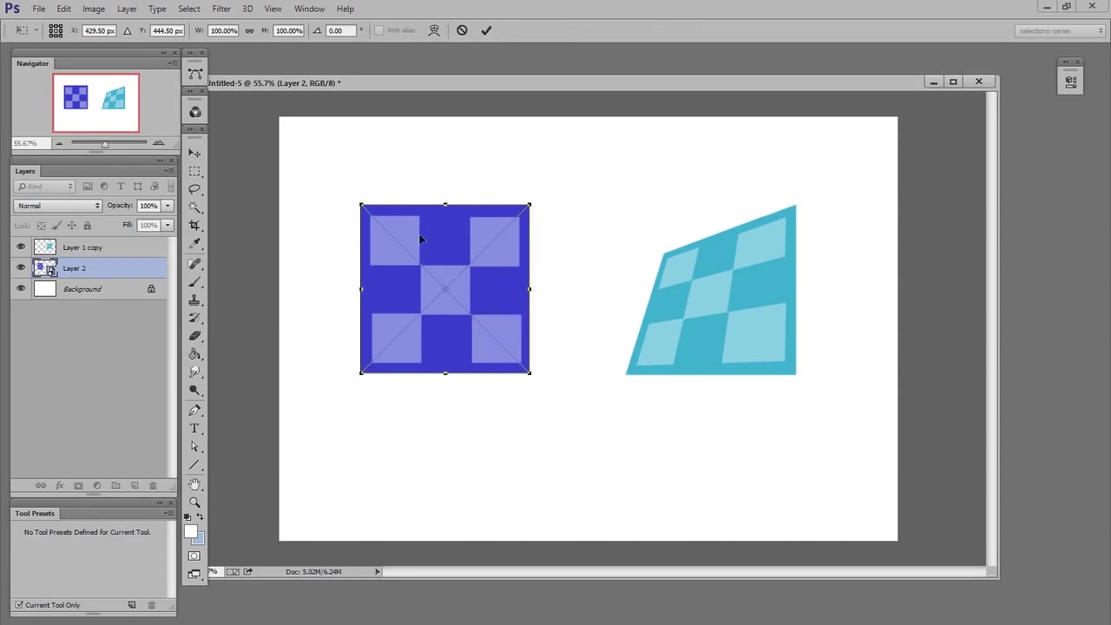
pyautogui.moveTo(361, 205); pyautogui.dragTo(402, 246)
pyautogui.moveTo(501, 299); pyautogui.dragTo(510, 308)
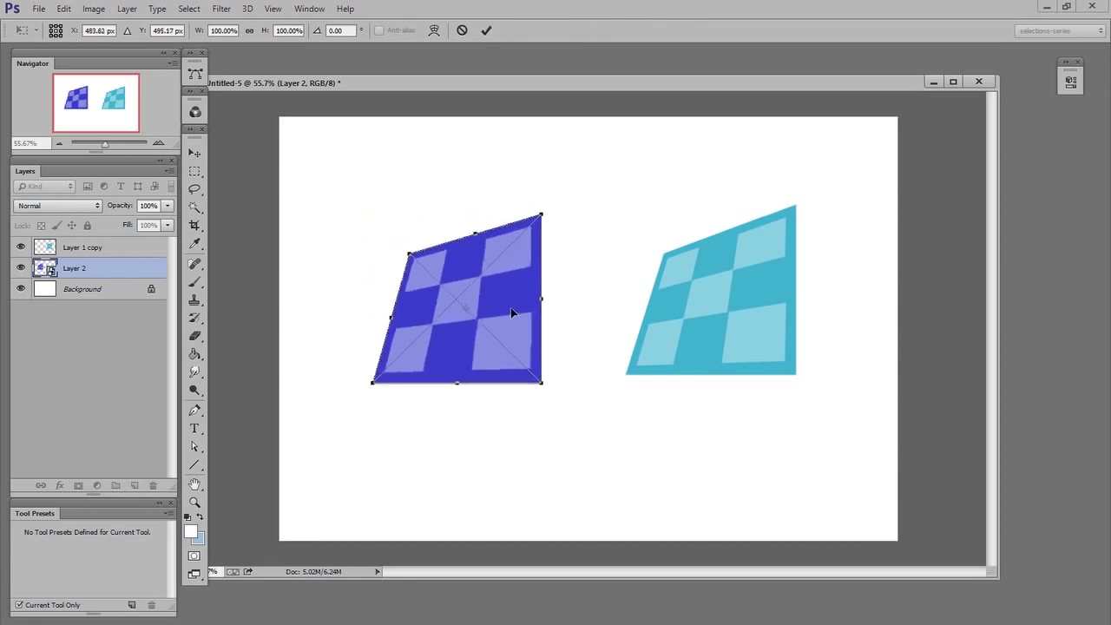
pyautogui.press('Return')
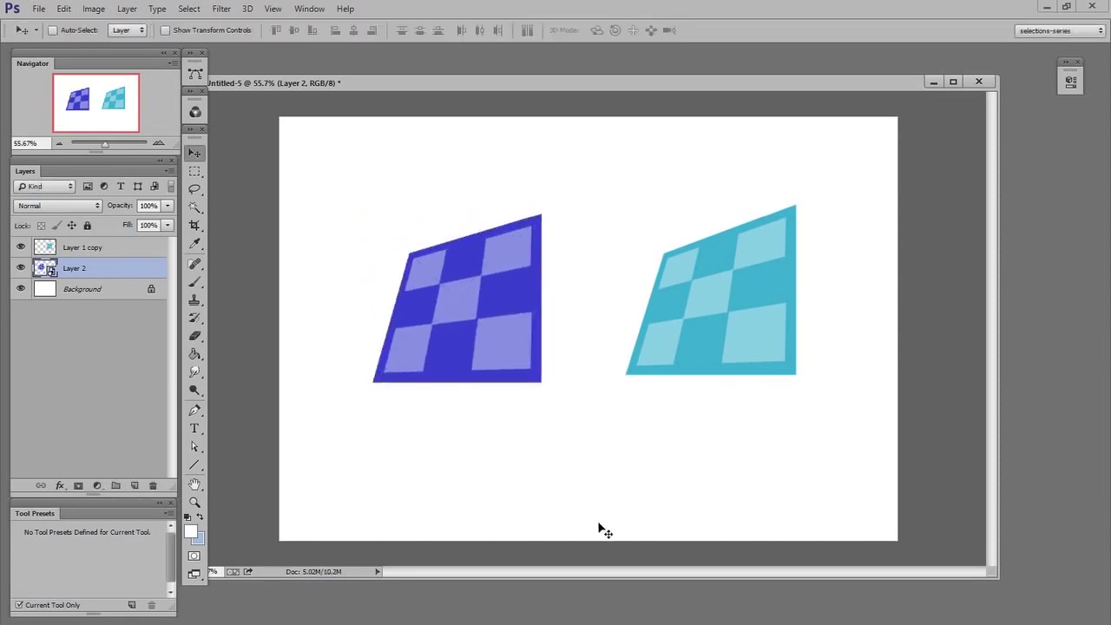
# - Transform the blue smart object again, moving it up and right and using Warp to bend its inner grid
pyautogui.hotkey('ctrl', 't')
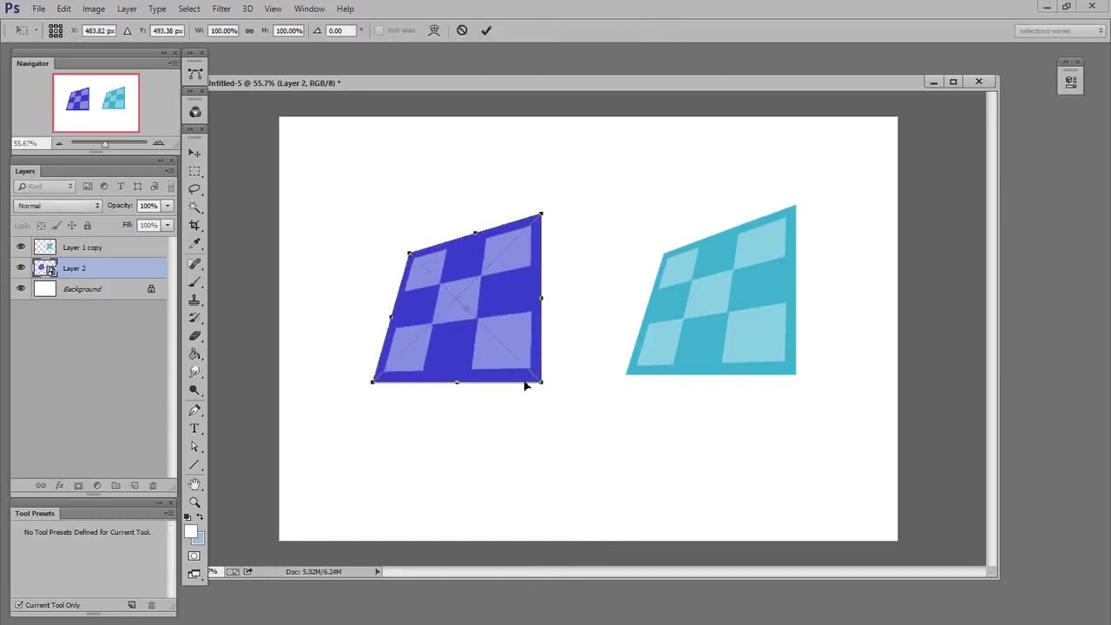
pyautogui.moveTo(507, 317); pyautogui.dragTo(526, 297)
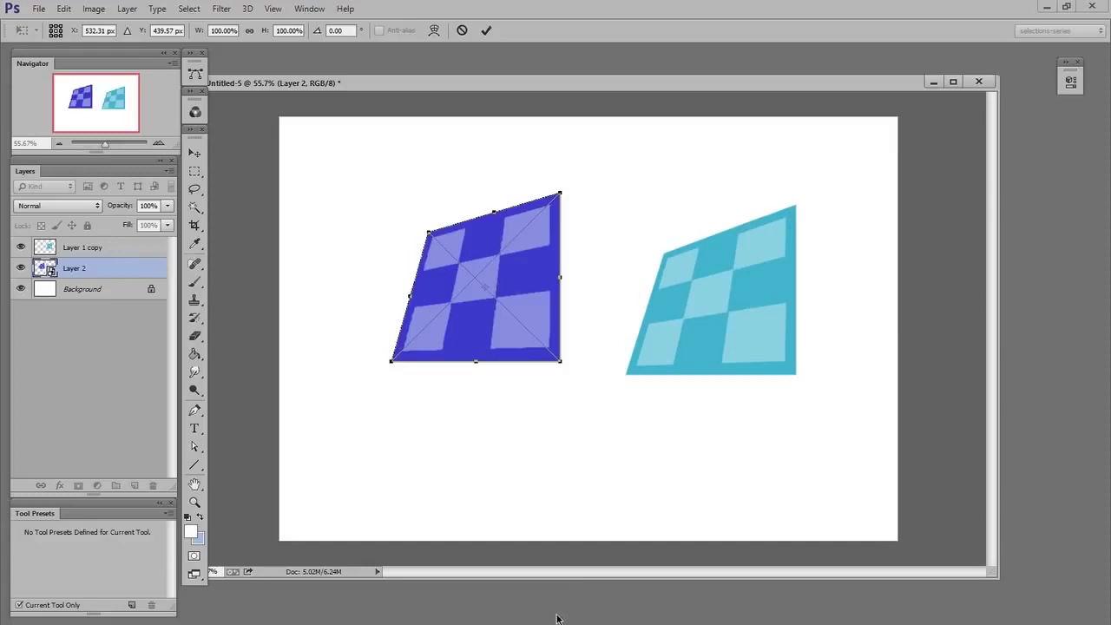
pyautogui.rightClick(524, 283)
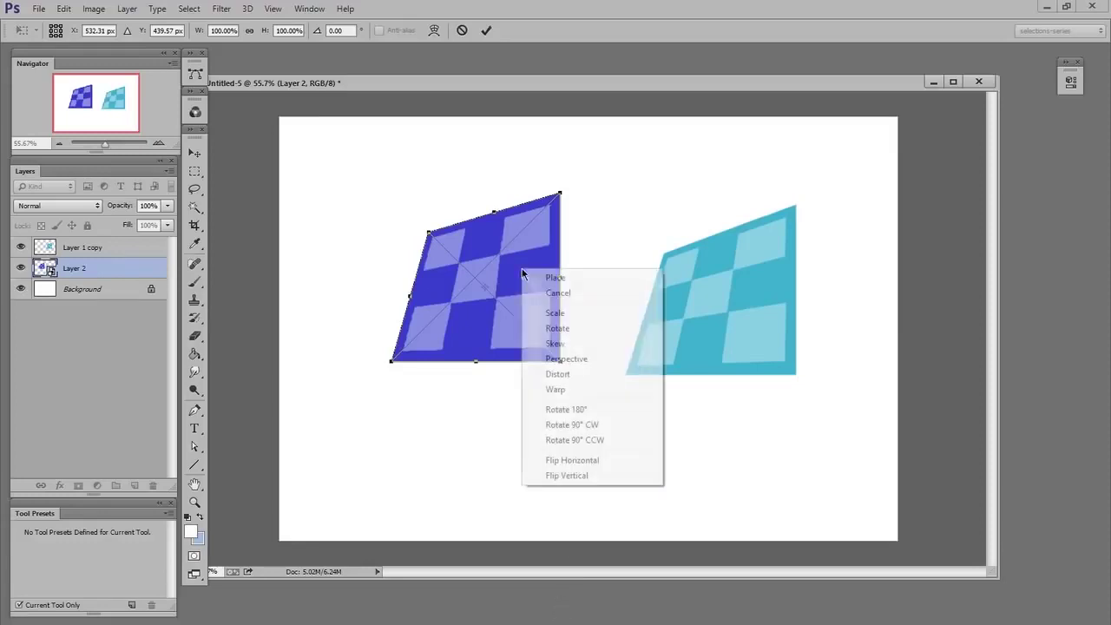
pyautogui.click(574, 389)
pyautogui.moveTo(459, 254); pyautogui.dragTo(421, 294)
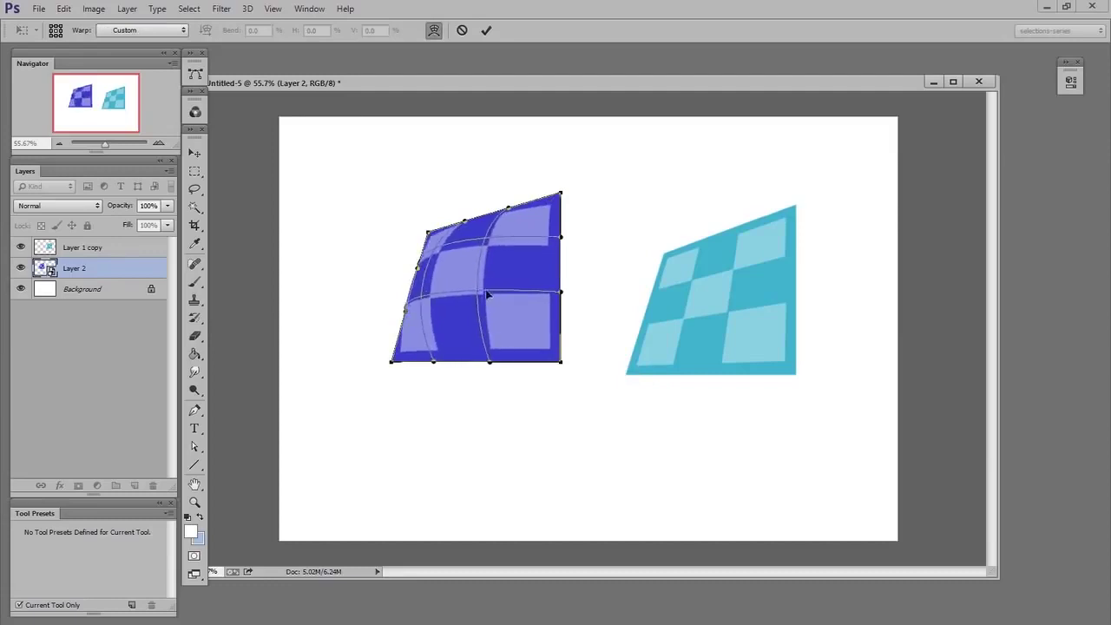
pyautogui.moveTo(489, 295); pyautogui.dragTo(485, 291)
pyautogui.moveTo(489, 237); pyautogui.dragTo(491, 231)
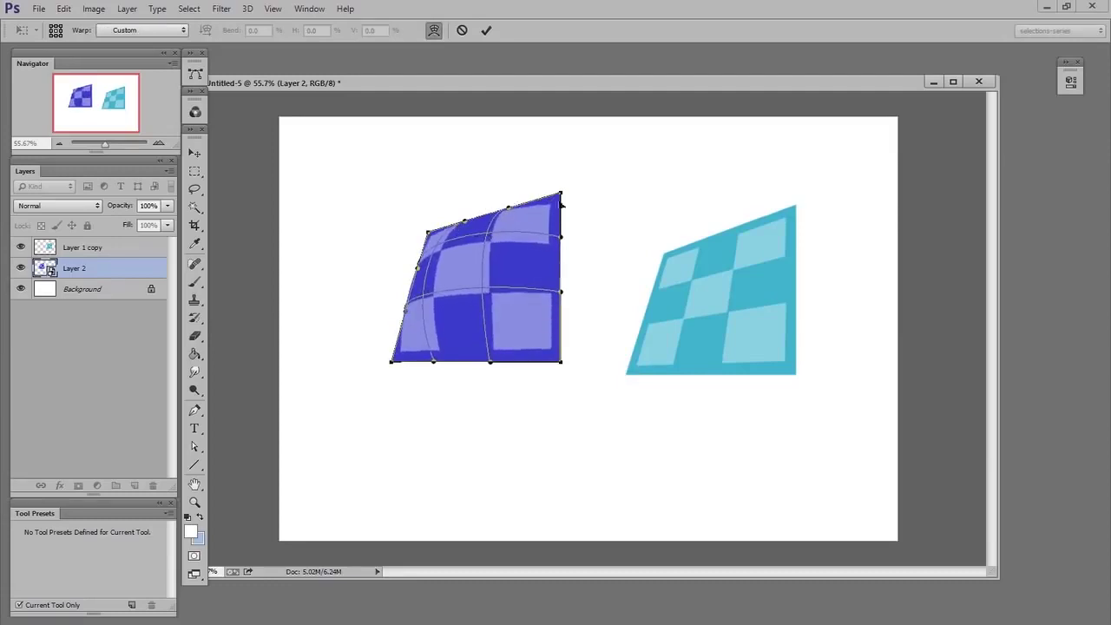
# - Pull the blue shape's right corners outward, curve its edges and inner grid with Warp, and apply the result
pyautogui.moveTo(561, 193); pyautogui.dragTo(585, 185)
pyautogui.moveTo(561, 362); pyautogui.dragTo(580, 362)
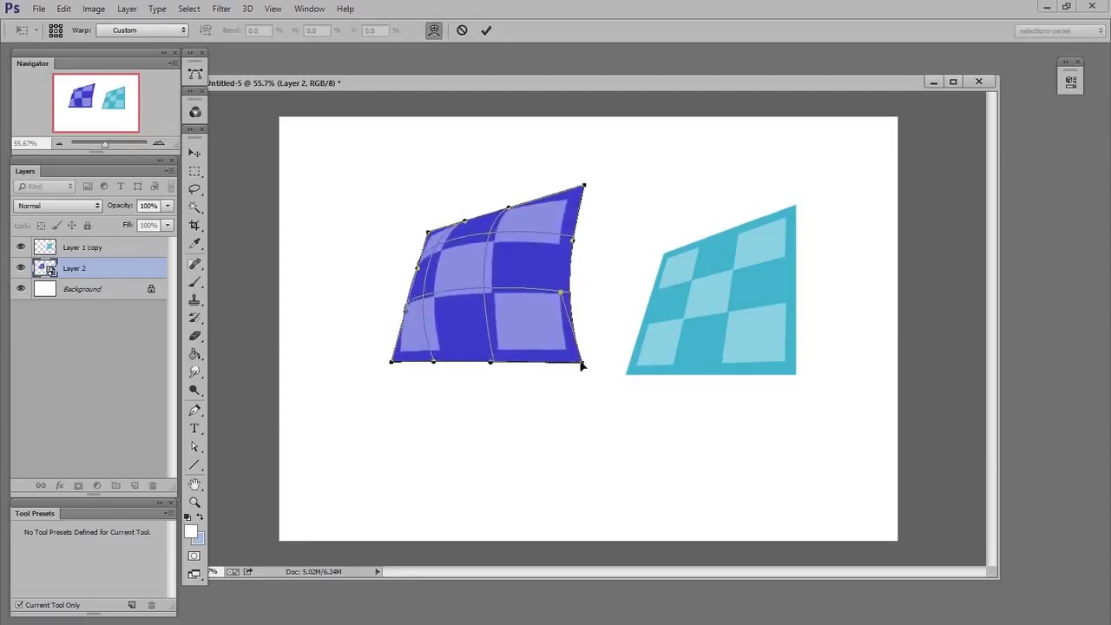
pyautogui.moveTo(490, 362); pyautogui.dragTo(426, 371)
pyautogui.moveTo(425, 302); pyautogui.dragTo(481, 279)
pyautogui.moveTo(490, 232); pyautogui.dragTo(517, 202)
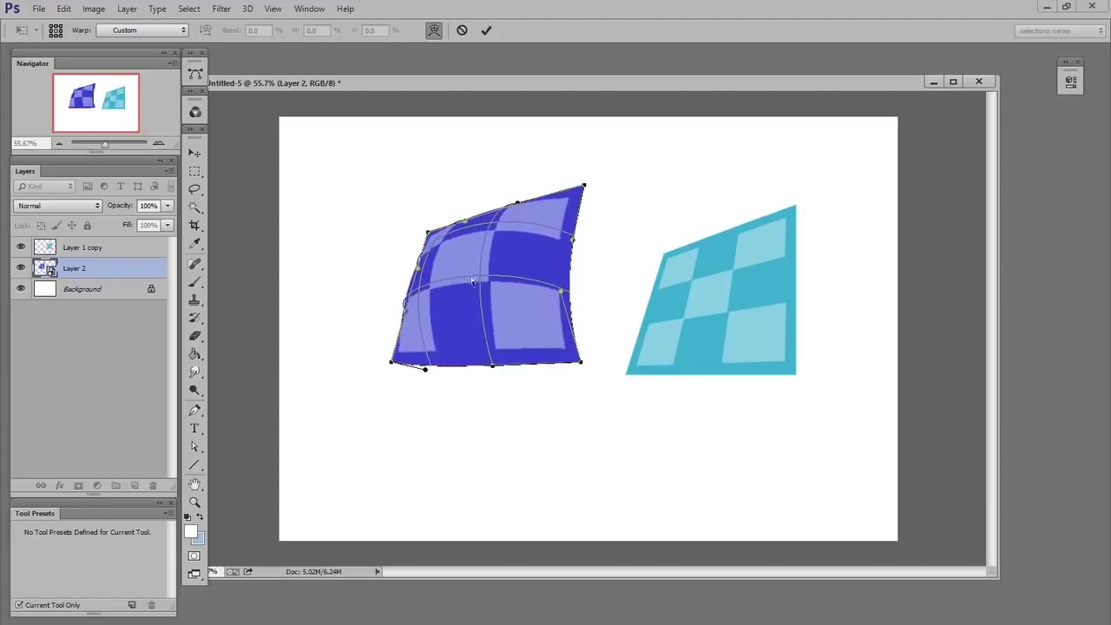
pyautogui.moveTo(481, 277); pyautogui.dragTo(483, 282)
pyautogui.moveTo(561, 291); pyautogui.dragTo(573, 296)
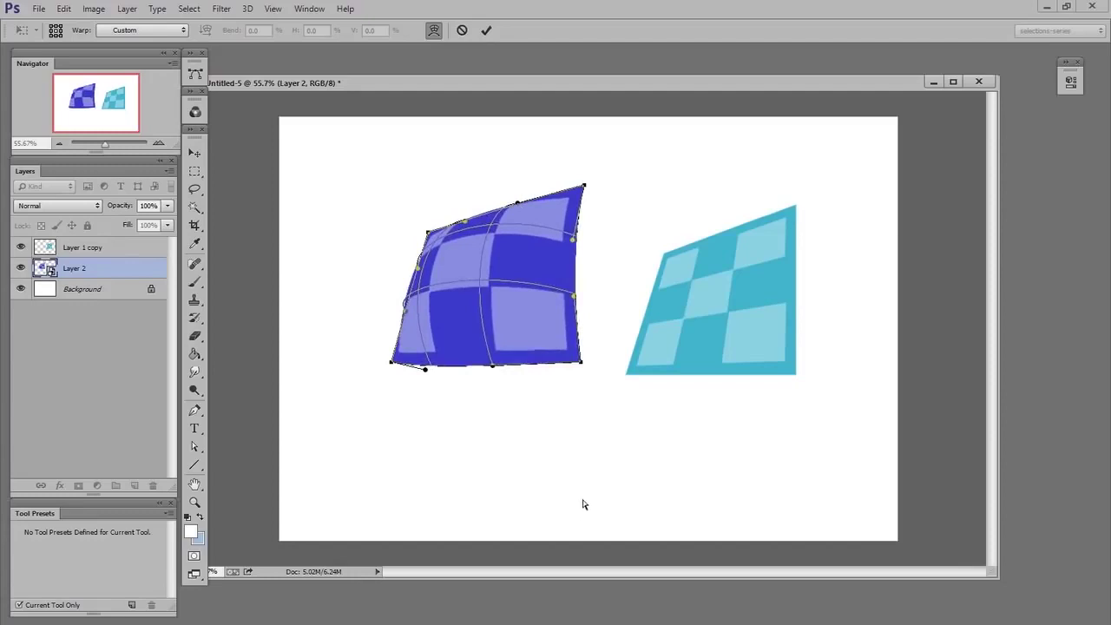
pyautogui.press('Return')
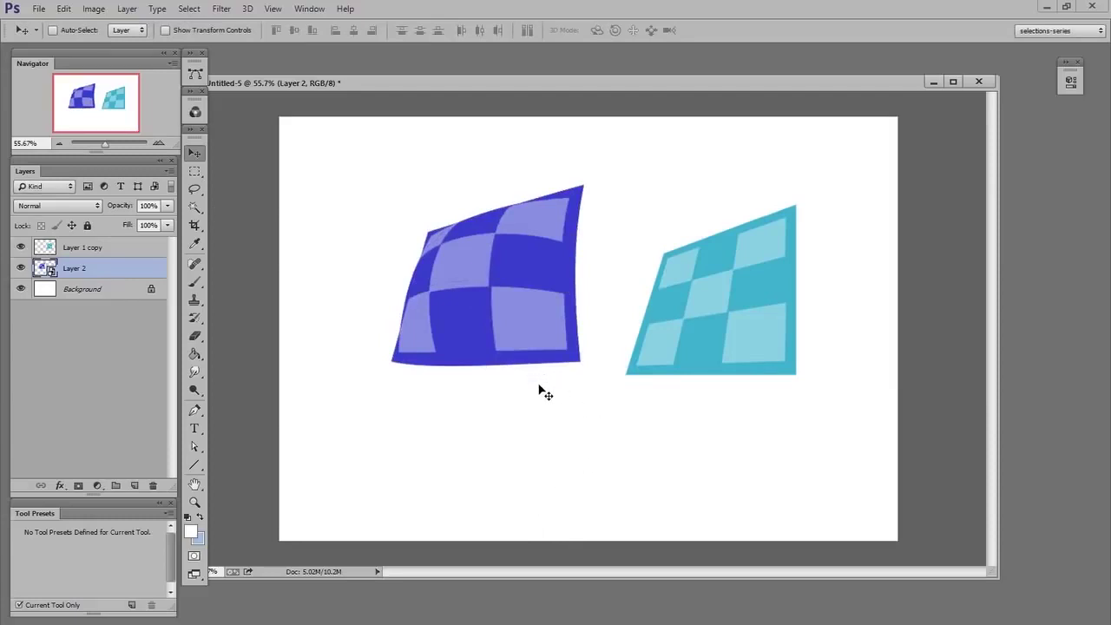
# - Open the Layer 2 smart object's contents and place the enlarged window beside the warped shape in the main document
pyautogui.doubleClick(44, 268)
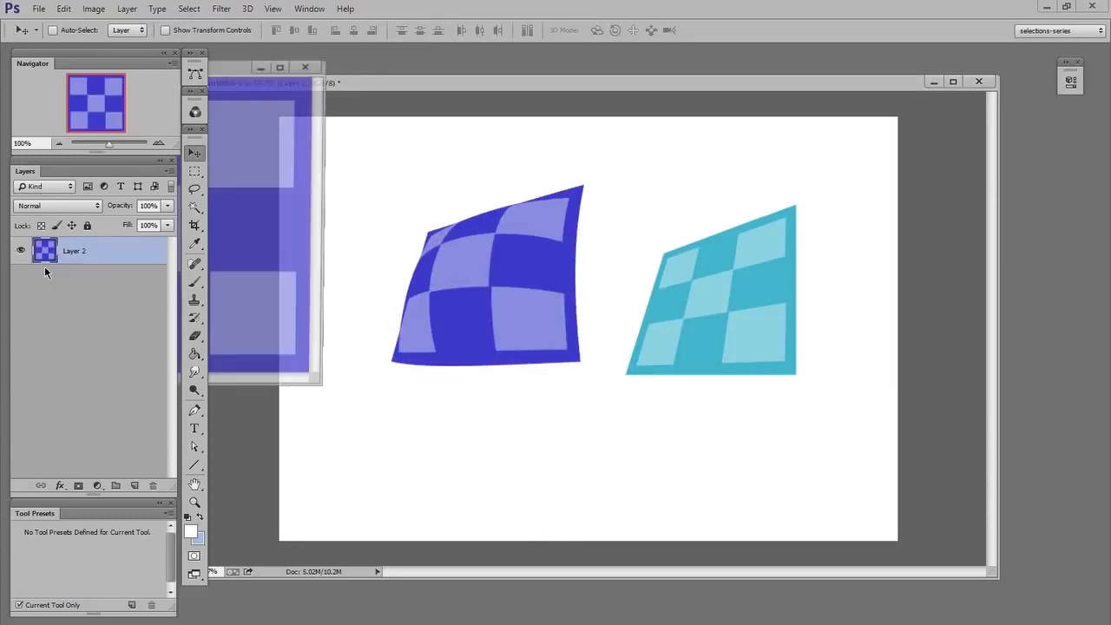
pyautogui.moveTo(236, 68); pyautogui.dragTo(741, 140)
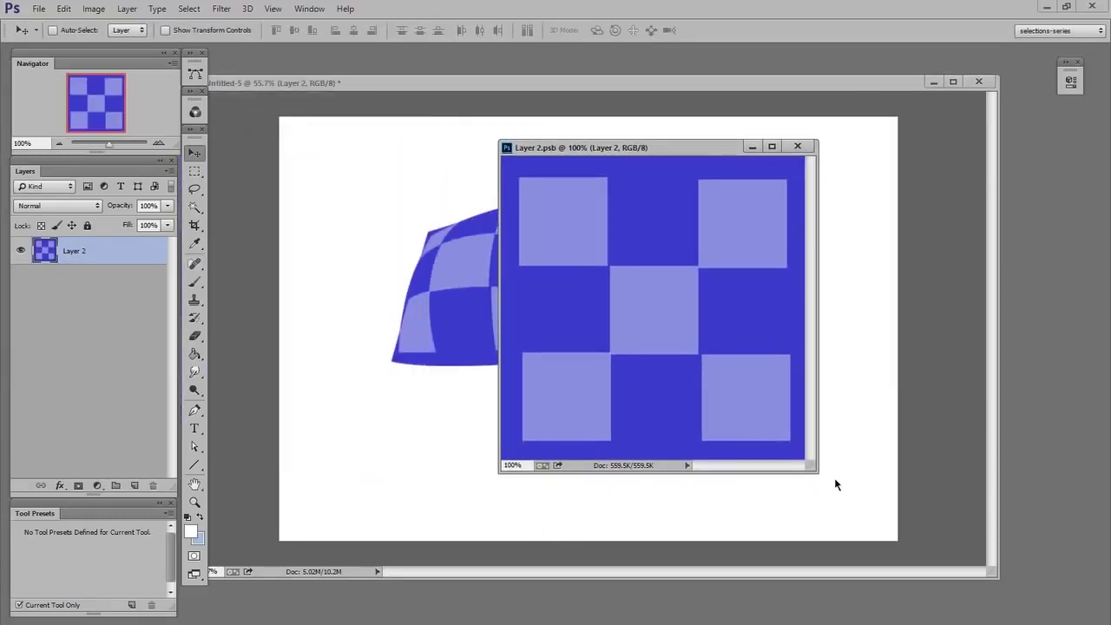
pyautogui.moveTo(819, 478); pyautogui.dragTo(887, 519)
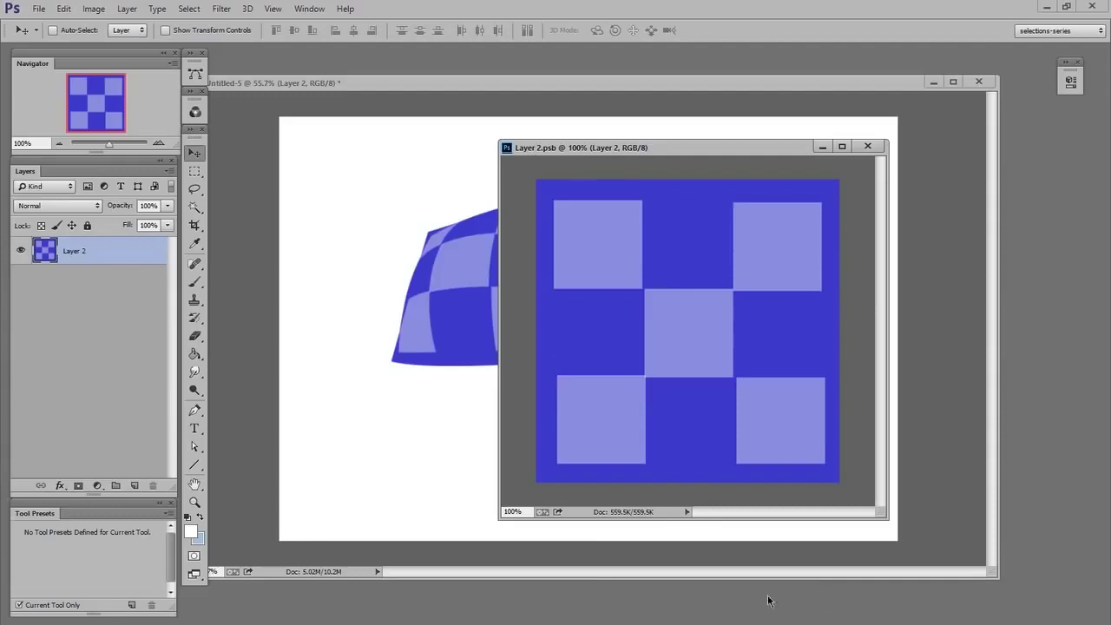
pyautogui.moveTo(580, 152); pyautogui.dragTo(741, 224)
pyautogui.click(620, 104)
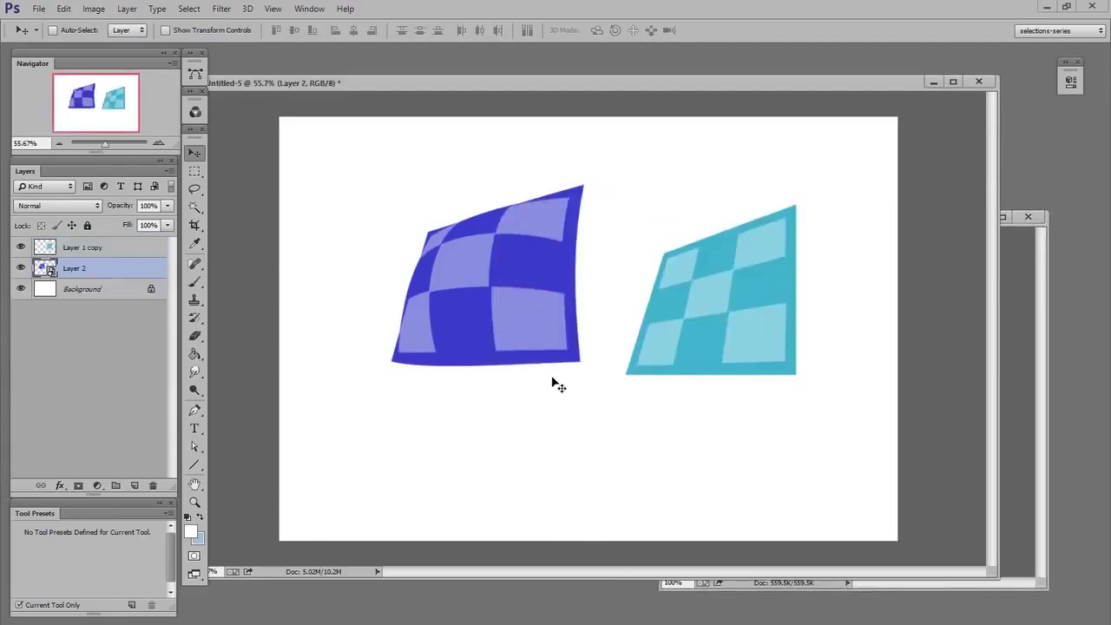
pyautogui.click(1034, 416)
pyautogui.moveTo(824, 217); pyautogui.dragTo(743, 203)
# - Paint a large bright red spot over the pattern's centre on a new layer, using a 150 px brush
pyautogui.hotkey('ctrl', 'alt', 'shift', 'n')
pyautogui.press('b')
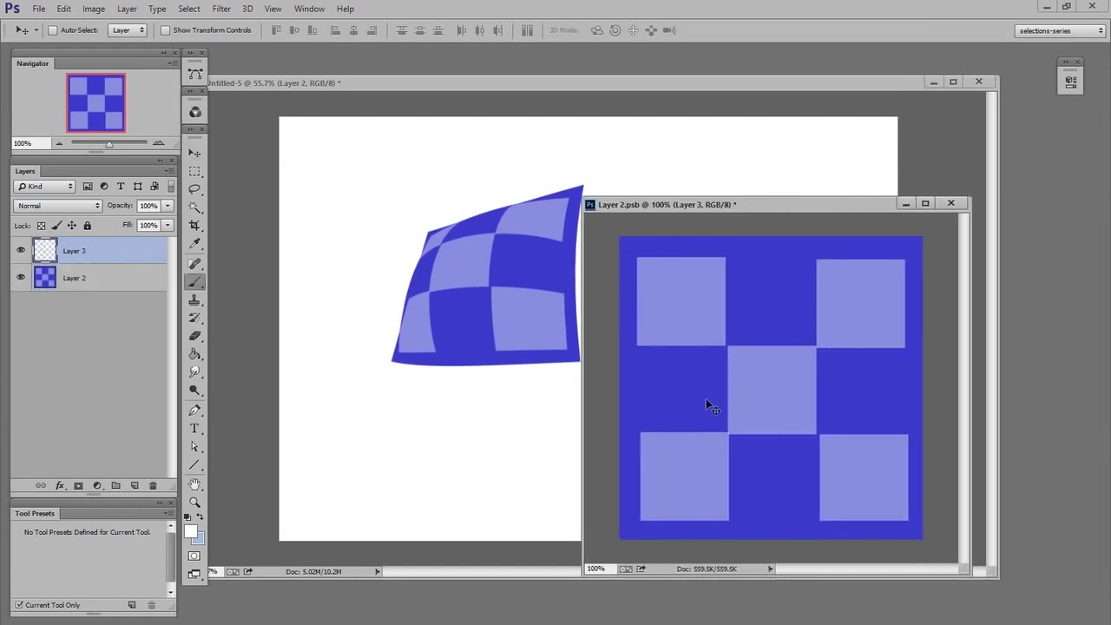
pyautogui.rightClick(719, 386)
pyautogui.moveTo(841, 421); pyautogui.dragTo(813, 421)
pyautogui.press('Return')
pyautogui.press('n')
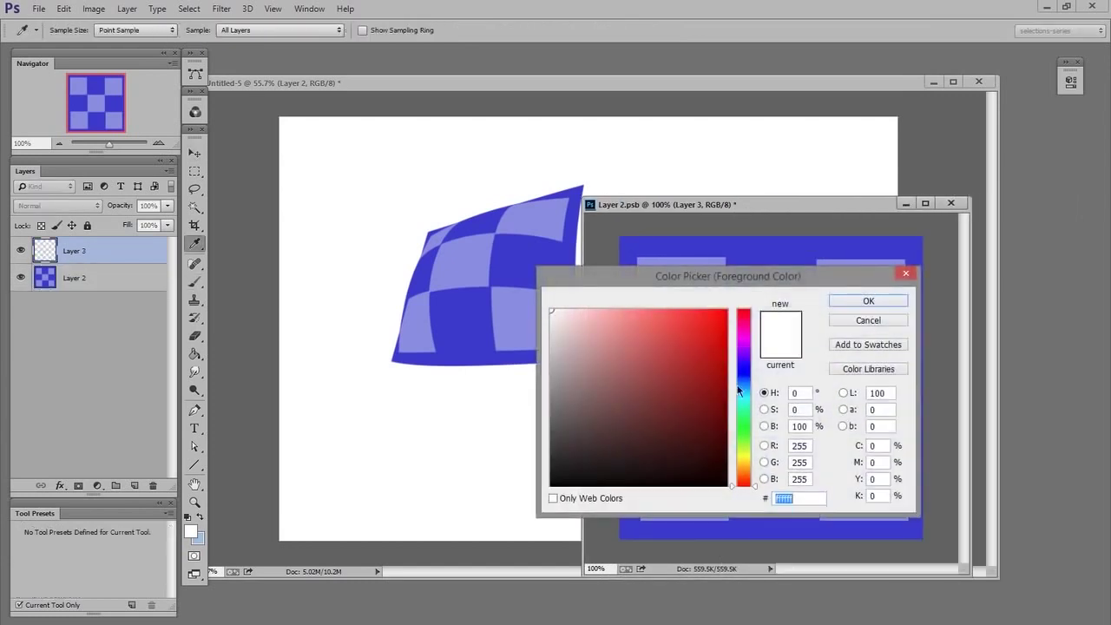
pyautogui.click(712, 312)
pyautogui.press('Return')
pyautogui.keyDown('alt'); pyautogui.rightClick(771, 363); pyautogui.keyUp('alt')
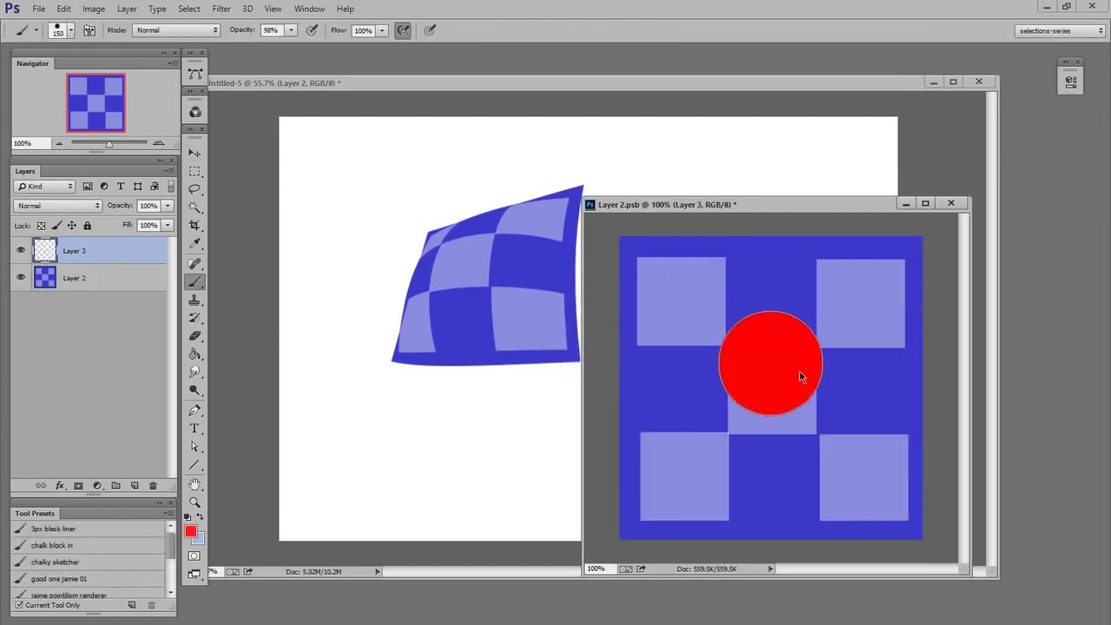
pyautogui.moveTo(775, 389); pyautogui.dragTo(782, 385)
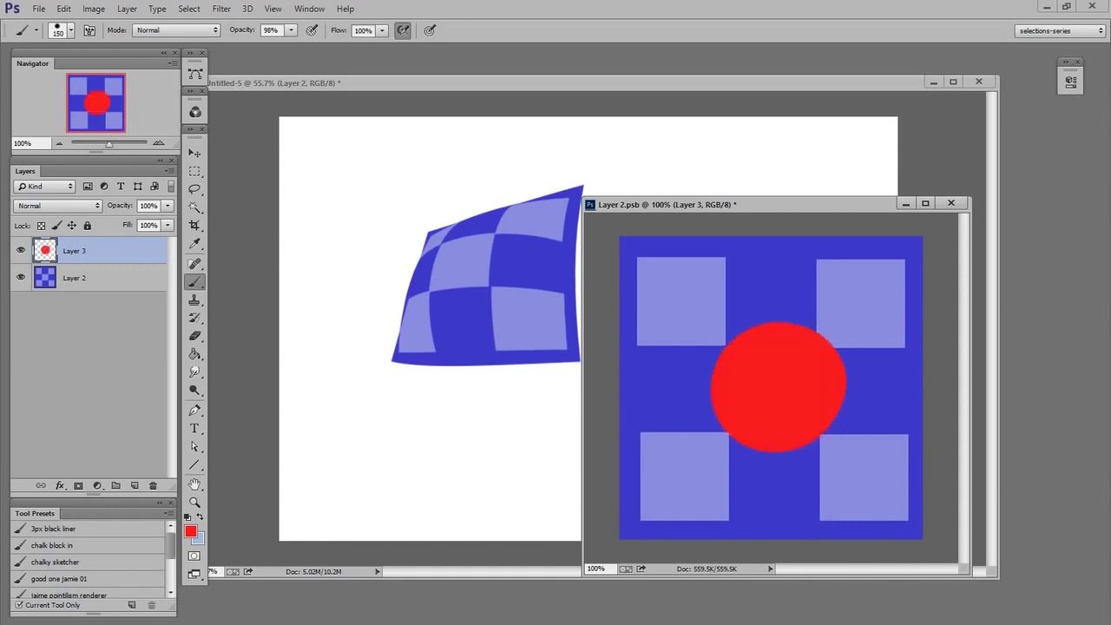
# - Save the smart object's contents and narrow the main document window so both documents can be viewed side by side
pyautogui.hotkey('ctrl', 's')
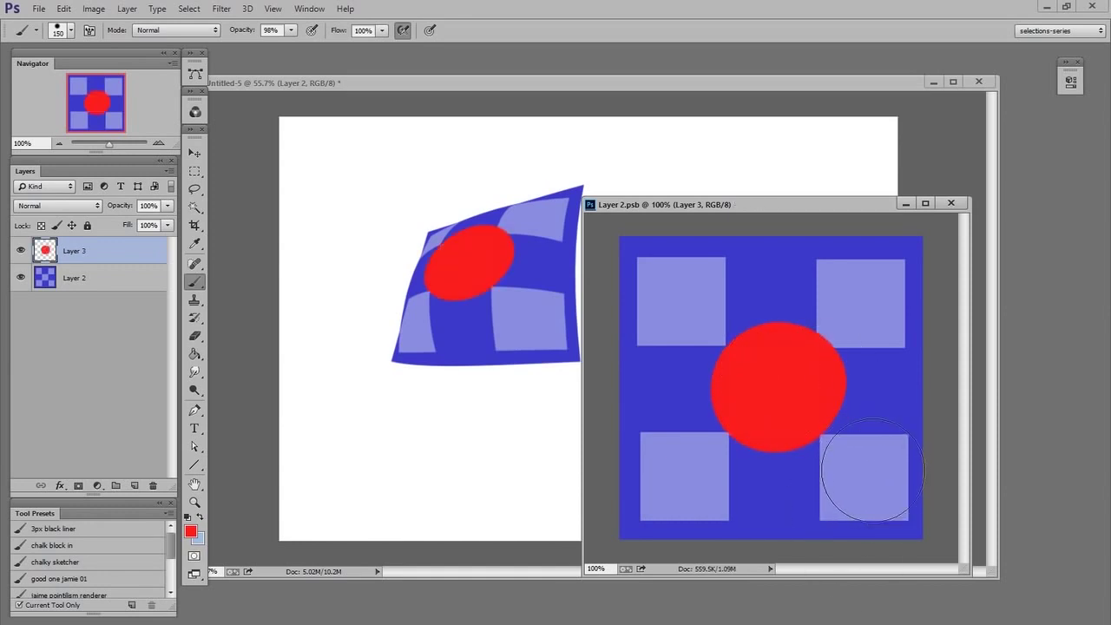
pyautogui.hotkey('ctrl', 'w')
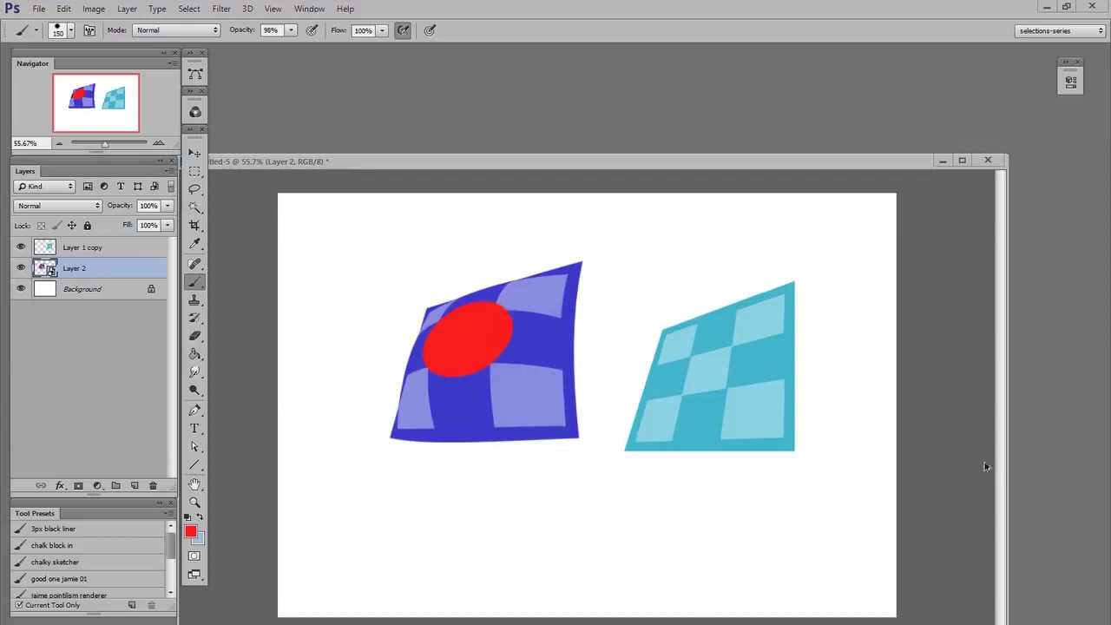
pyautogui.moveTo(1008, 455); pyautogui.dragTo(745, 455)
pyautogui.click(942, 461)
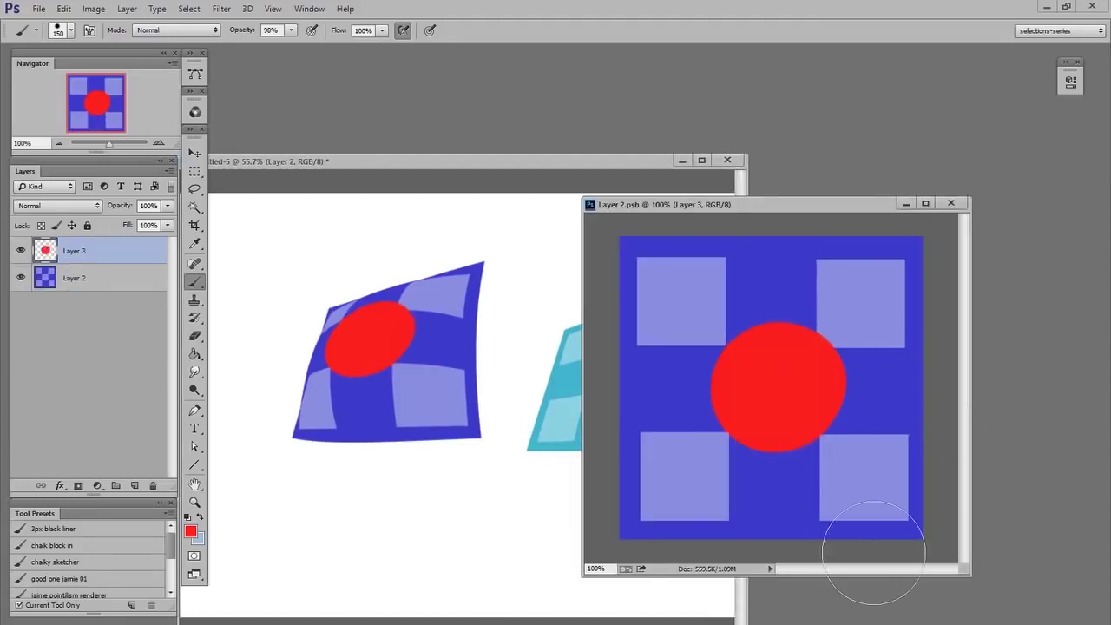
# - Paste the sticker collage into the smart object's contents, scale it down to cover the whole square, and save
pyautogui.hotkey('ctrl', 'v')
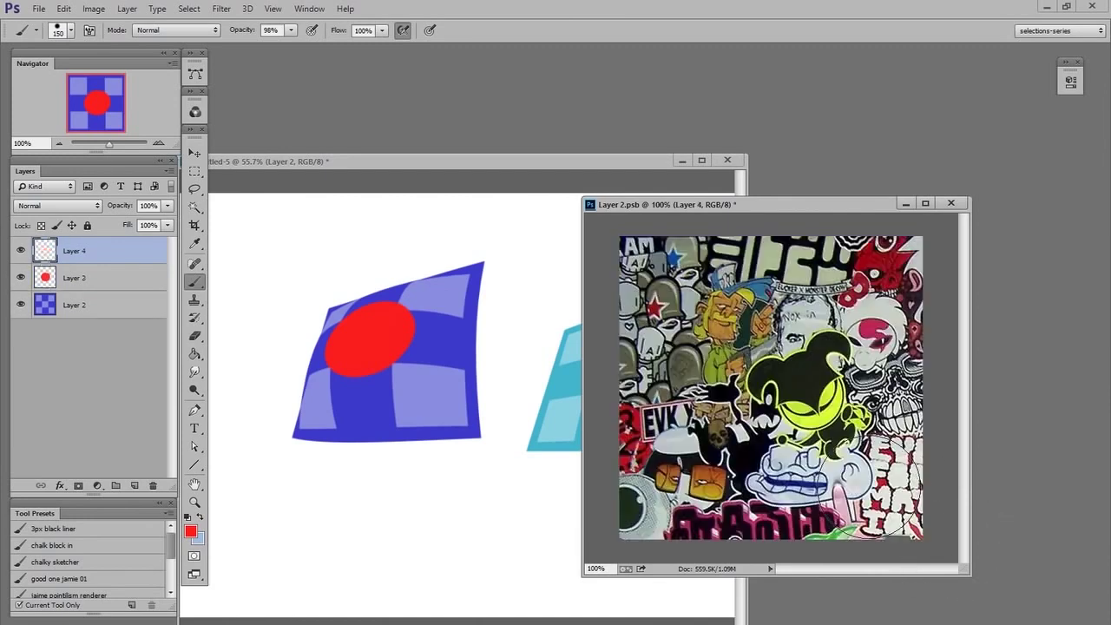
pyautogui.click(194, 153)
pyautogui.moveTo(721, 441); pyautogui.dragTo(738, 405)
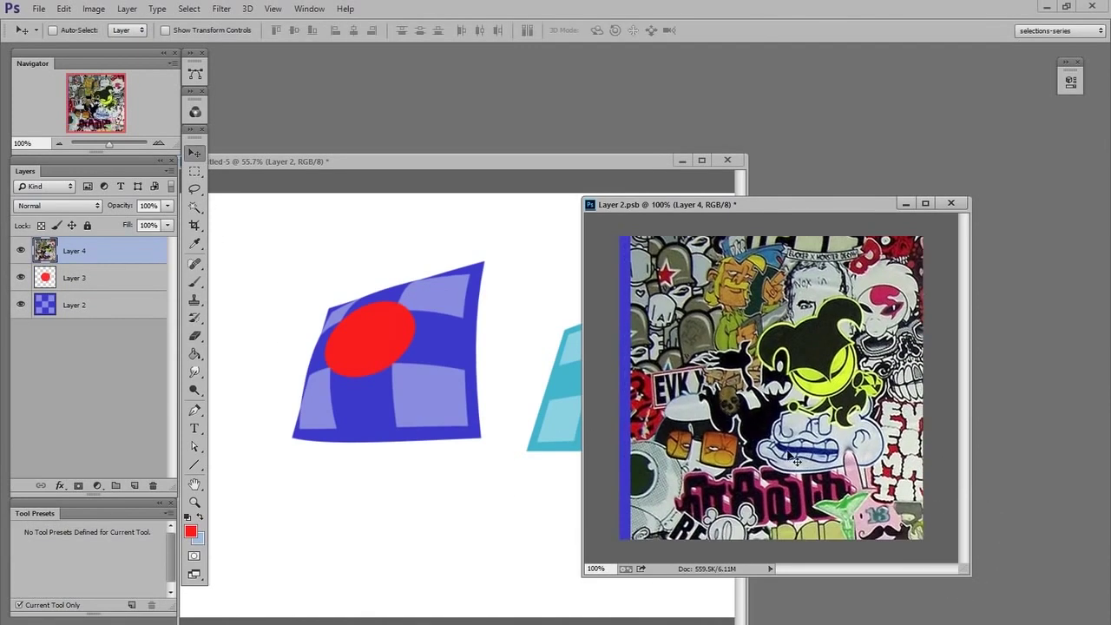
pyautogui.moveTo(859, 486); pyautogui.dragTo(758, 427)
pyautogui.hotkey('ctrl', 't')
pyautogui.moveTo(671, 241); pyautogui.dragTo(724, 275)
pyautogui.moveTo(858, 455); pyautogui.dragTo(816, 416)
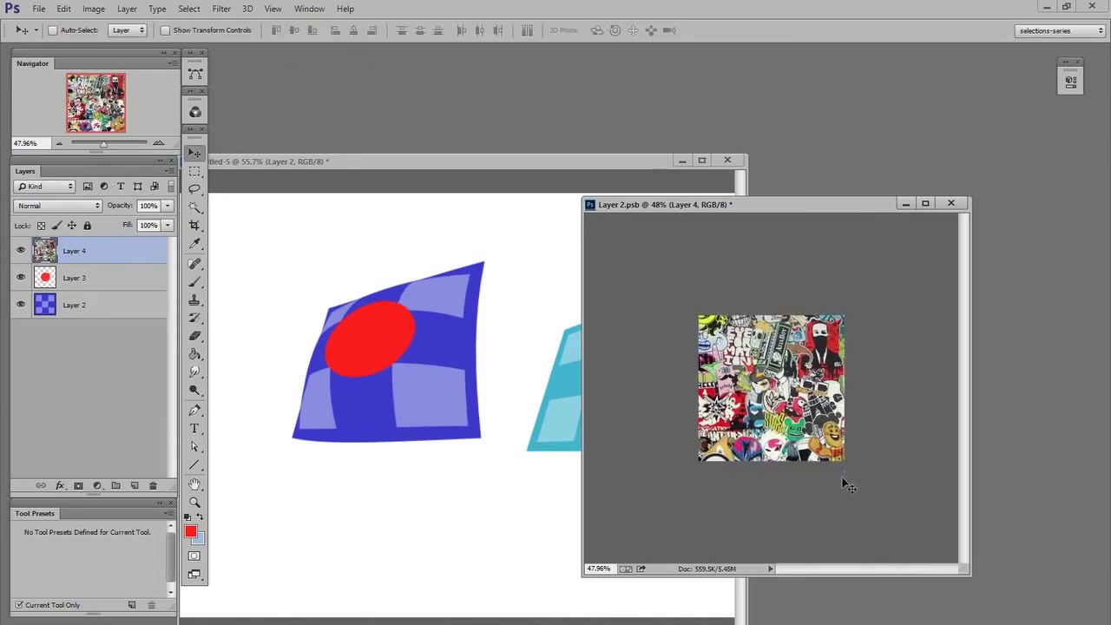
pyautogui.hotkey('ctrl', 's')
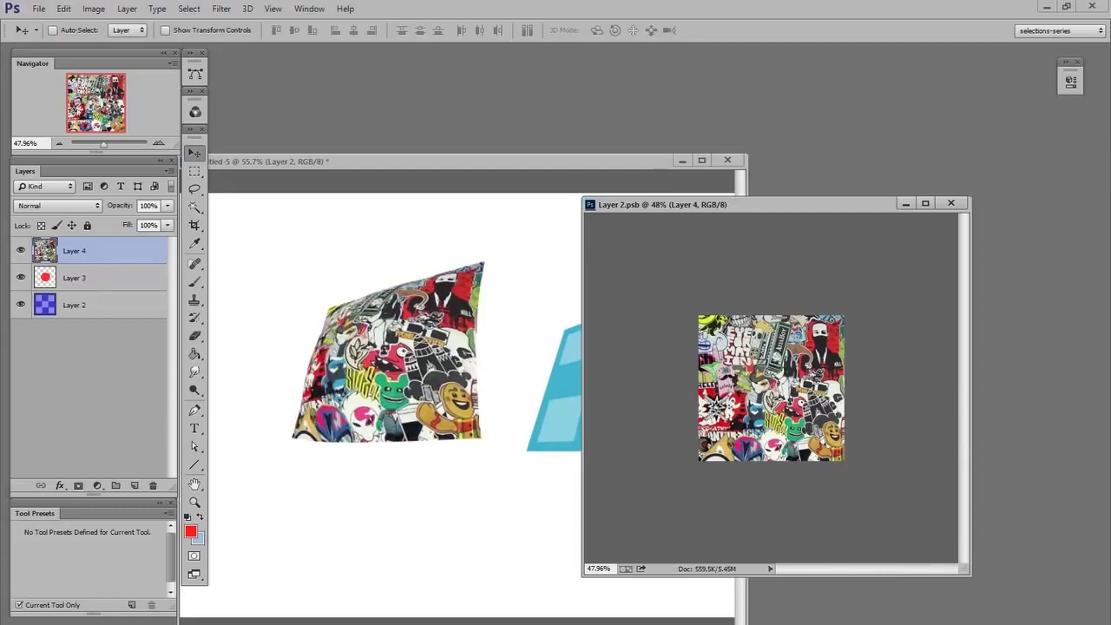
pyautogui.click(122, 425)
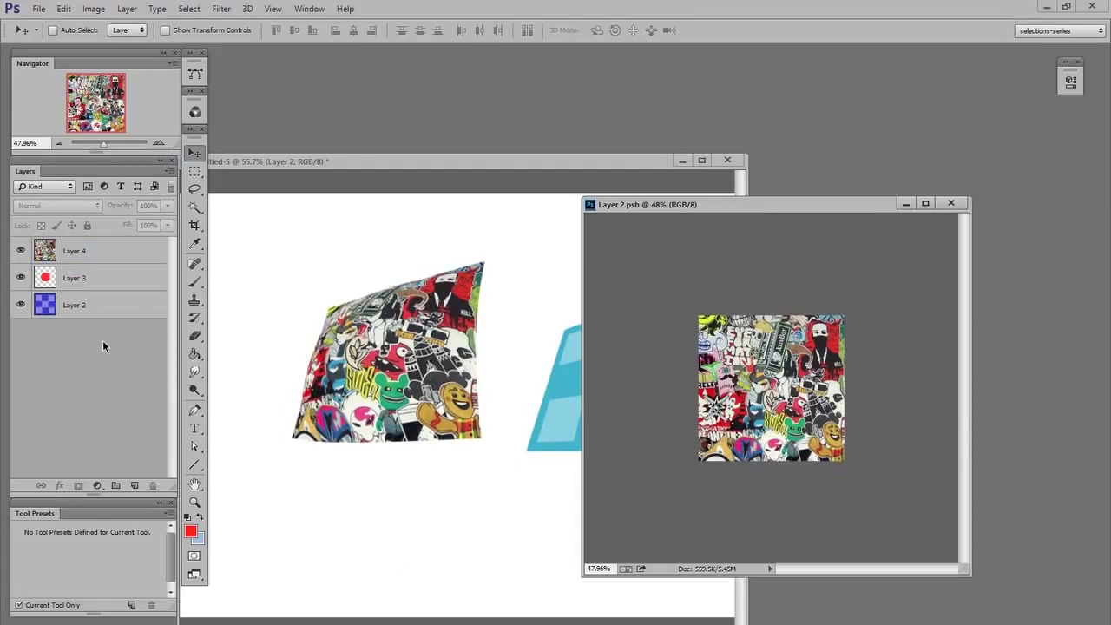
pyautogui.moveTo(544, 161); pyautogui.dragTo(611, 156)
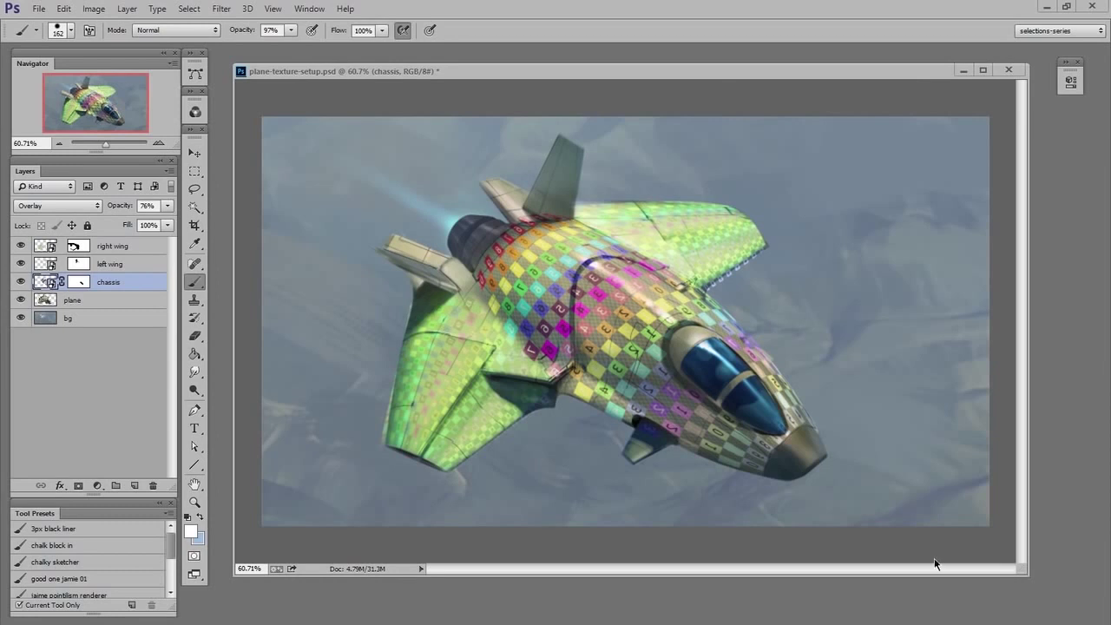
pyautogui.moveTo(719, 68); pyautogui.dragTo(722, 66)
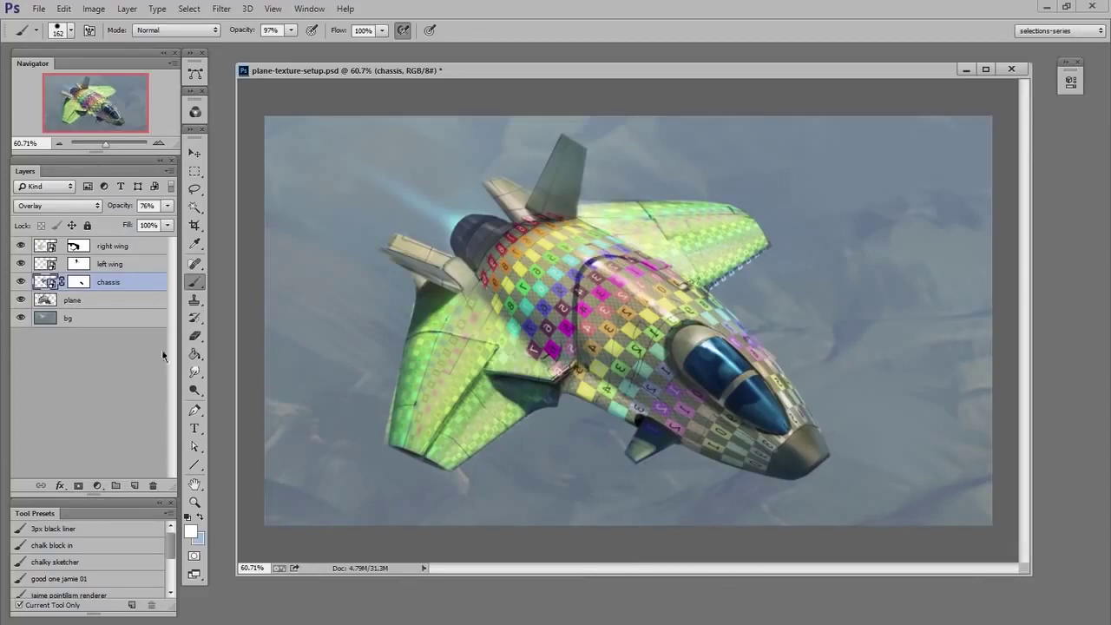
# - Toggle the chassis texture's visibility off and on, open its smart object contents and zoom out to see the whole numbered checker pattern
pyautogui.click(21, 281)
pyautogui.click(20, 281)
pyautogui.doubleClick(43, 282)
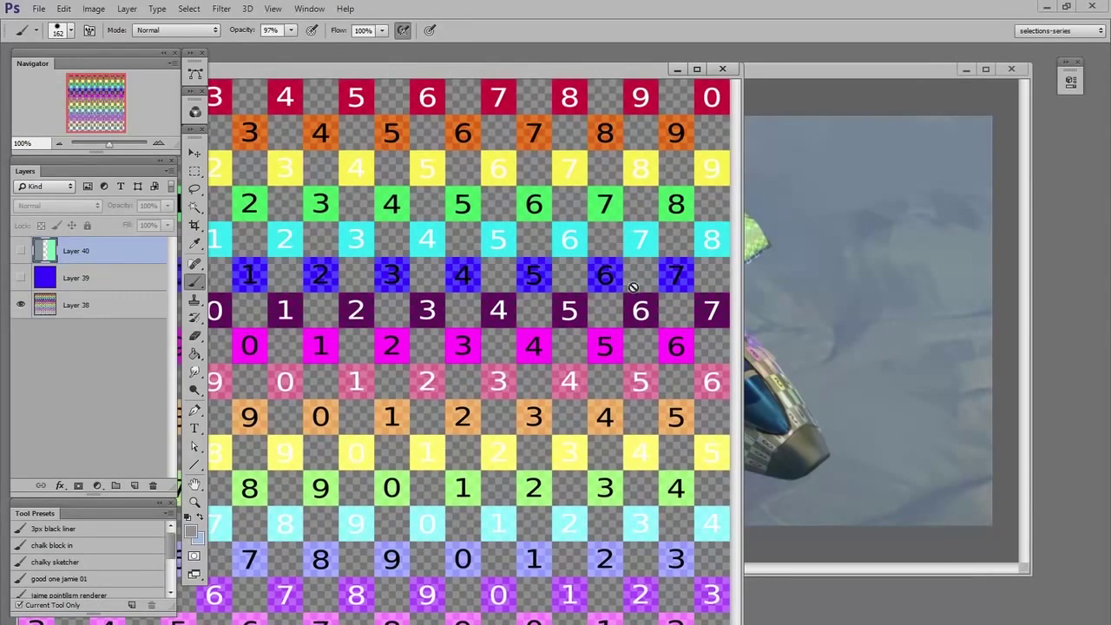
pyautogui.hotkey('ctrl', 'space')
pyautogui.moveTo(633, 289); pyautogui.dragTo(600, 286)
pyautogui.moveTo(647, 69); pyautogui.dragTo(836, 107)
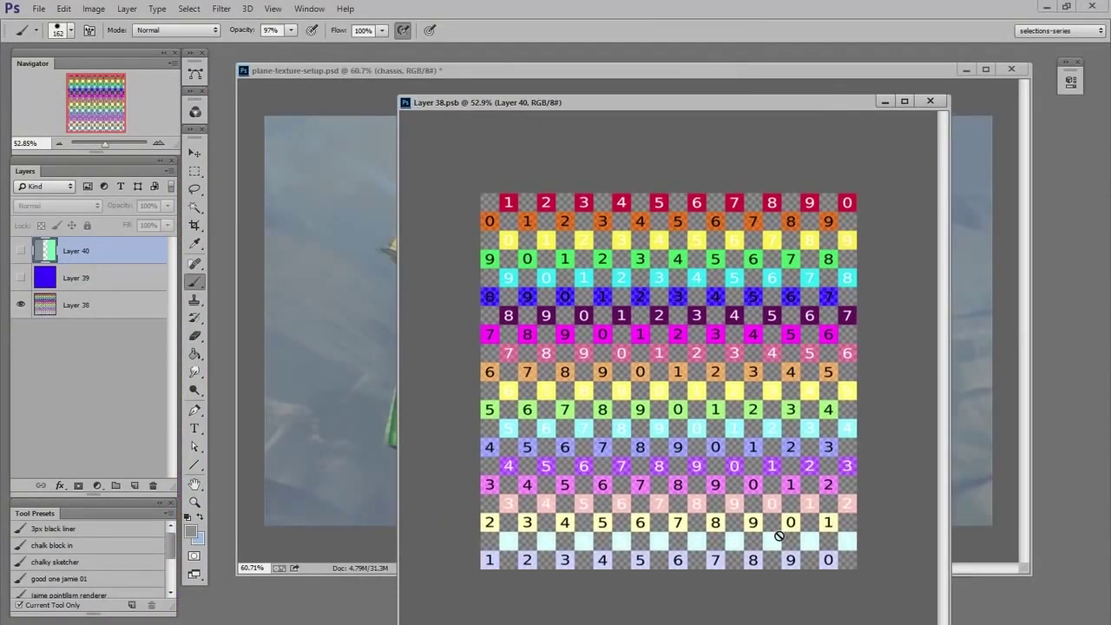
# - Paste the cartoon sticker collage over the chassis checker pattern and shift it slightly down
pyautogui.hotkey('ctrl', 'v')
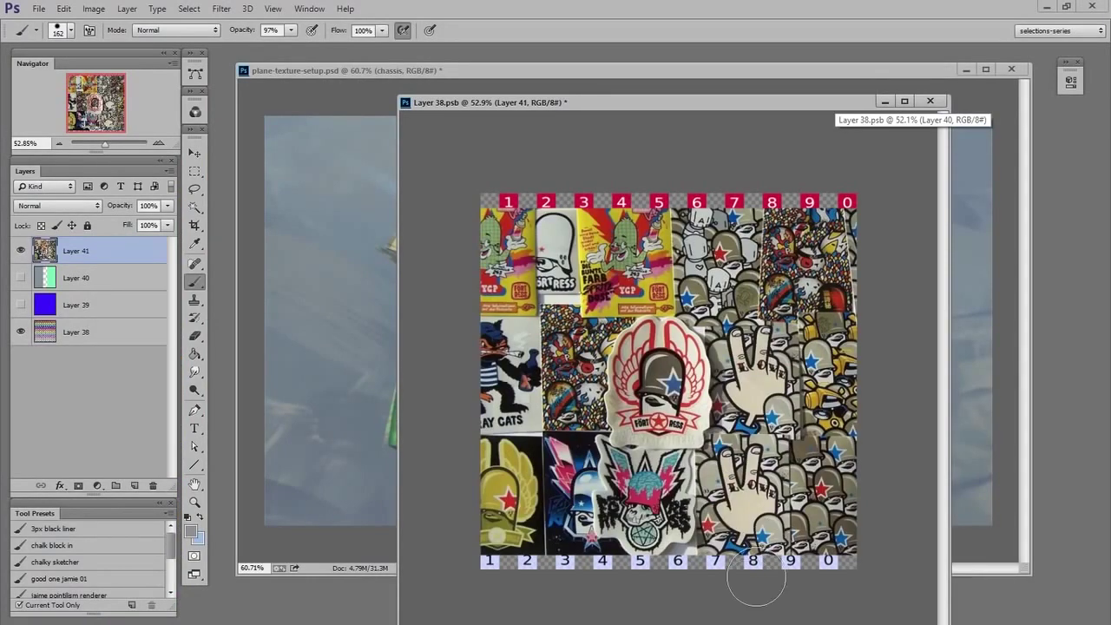
pyautogui.click(195, 152)
pyautogui.moveTo(669, 497); pyautogui.dragTo(644, 513)
# - Scale and reposition the sticker collage to cover the entire checker square, and save and close the smart object's contents
pyautogui.hotkey('ctrl', 't')
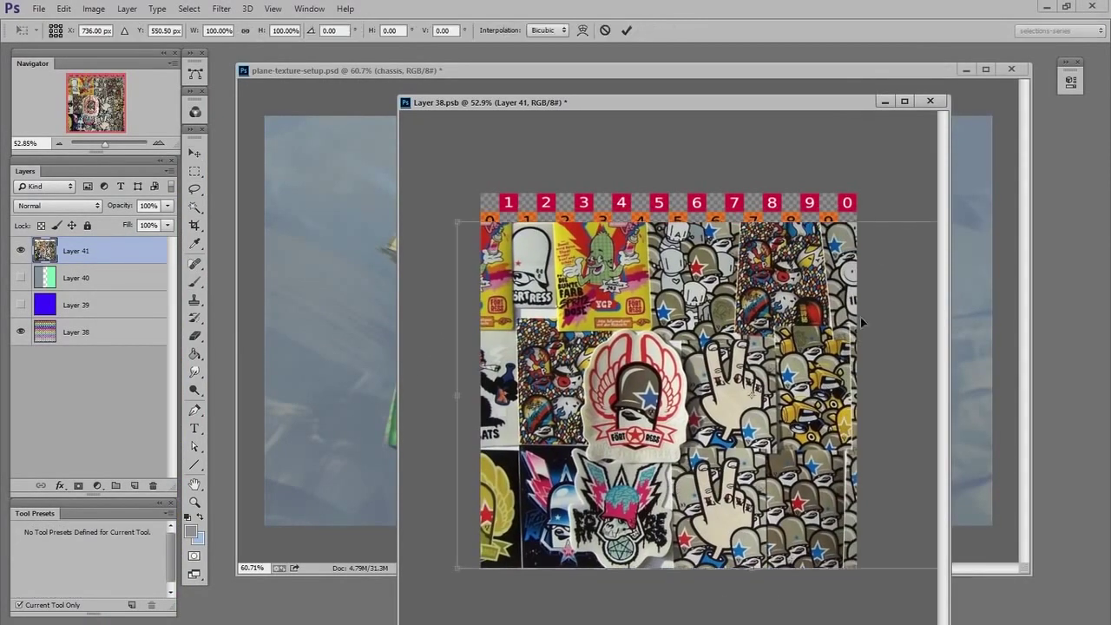
pyautogui.moveTo(638, 362); pyautogui.dragTo(664, 294)
pyautogui.moveTo(482, 504); pyautogui.dragTo(445, 562)
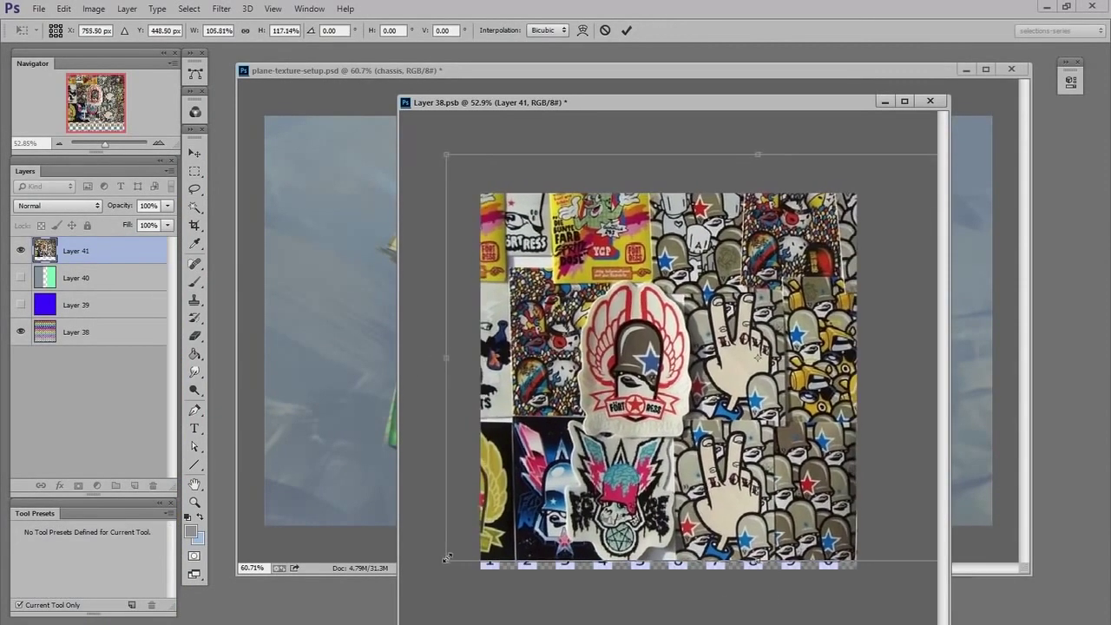
pyautogui.moveTo(790, 529); pyautogui.dragTo(770, 545)
pyautogui.press('Return')
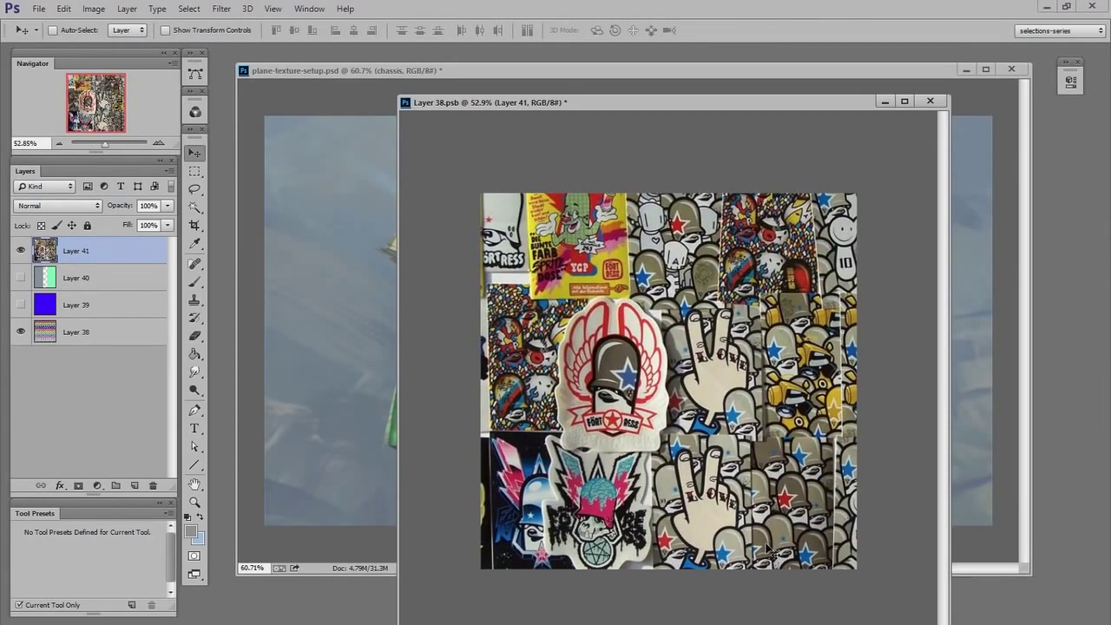
pyautogui.hotkey('ctrl', 's')
pyautogui.hotkey('ctrl', 'w')
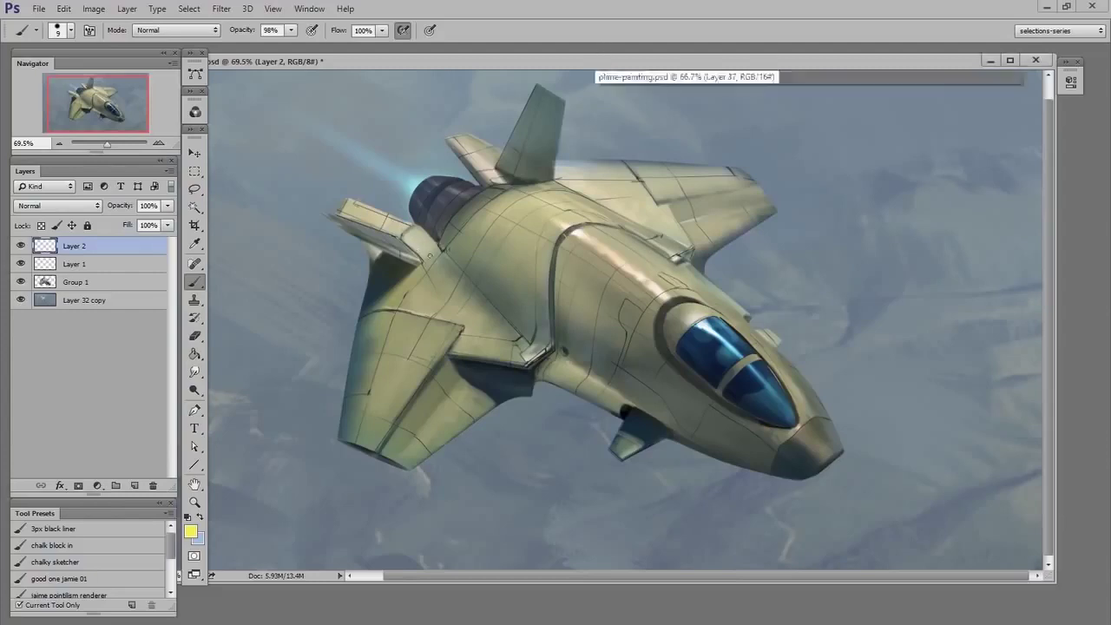
# - Paint straight yellow 9 px guide lines around the plane's fuselage along both sides, the nose and the tail
pyautogui.moveTo(431, 258); pyautogui.dragTo(746, 484)
pyautogui.click(768, 491)
pyautogui.keyDown('shift'); pyautogui.click(849, 434); pyautogui.keyUp('shift')
pyautogui.click(422, 241)
pyautogui.keyDown('shift'); pyautogui.click(498, 176); pyautogui.keyUp('shift')
pyautogui.click(575, 194)
pyautogui.keyDown('shift'); pyautogui.click(872, 415); pyautogui.keyUp('shift')
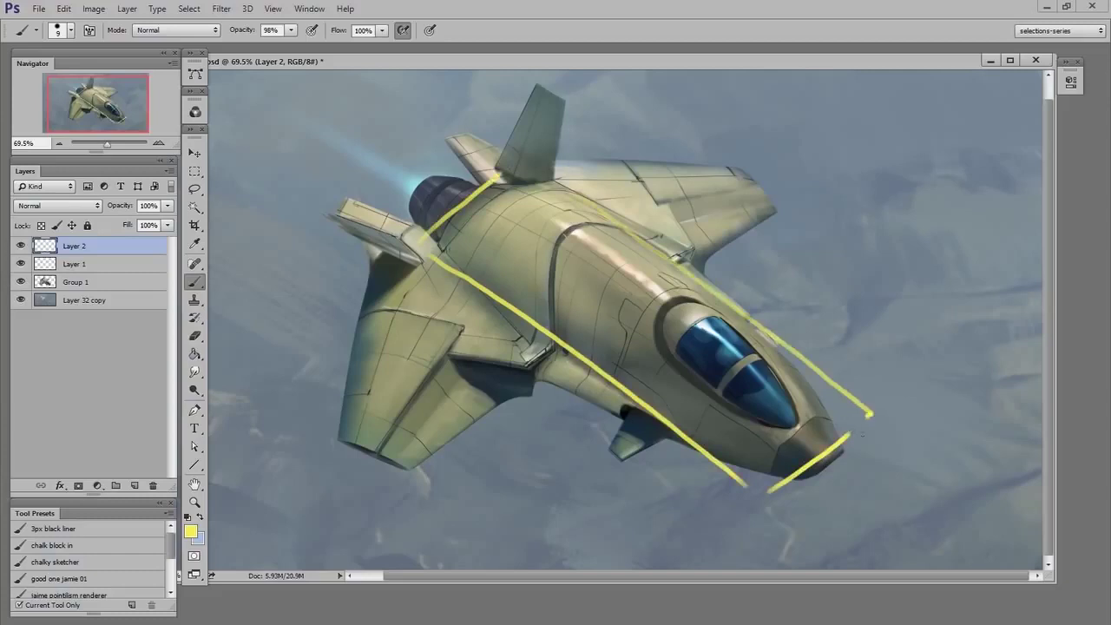
# - Outline both wings with straight yellow guide lines and erase the overshoot at the far wing's tip
pyautogui.moveTo(559, 357); pyautogui.dragTo(409, 482)
pyautogui.moveTo(371, 273)
pyautogui.mouseDown()
pyautogui.moveTo(300, 422)
pyautogui.moveTo(438, 486)
pyautogui.mouseUp()
pyautogui.moveTo(393, 277); pyautogui.dragTo(563, 363)
pyautogui.moveTo(535, 159); pyautogui.dragTo(743, 174)
pyautogui.moveTo(734, 168); pyautogui.dragTo(783, 221)
pyautogui.moveTo(777, 210); pyautogui.dragTo(695, 269)
pyautogui.press('e')
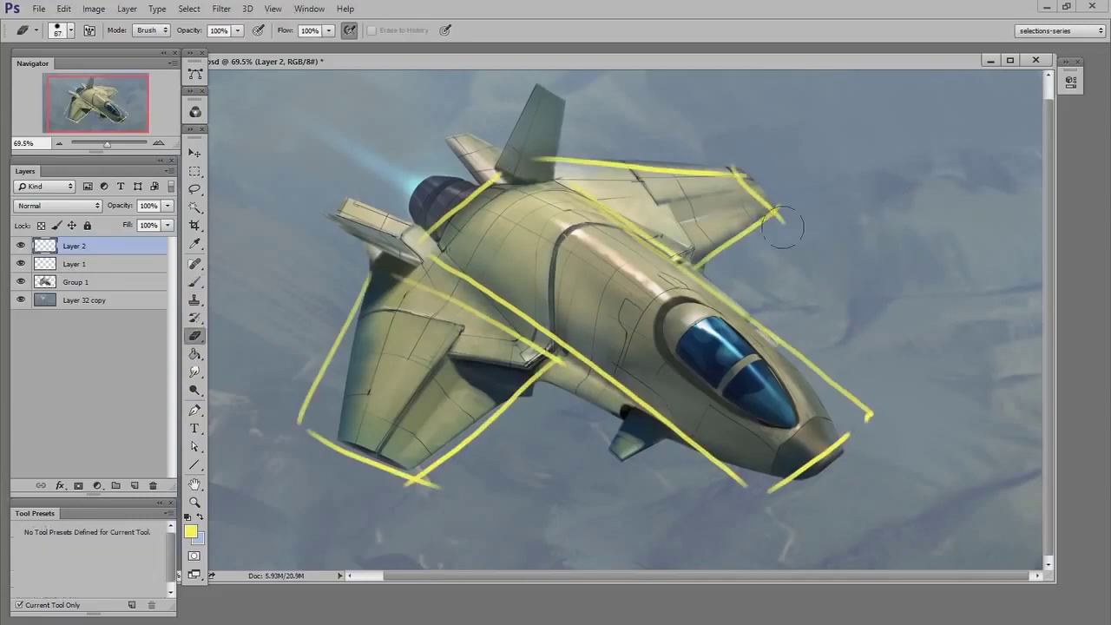
pyautogui.click(783, 224)
pyautogui.press('b')
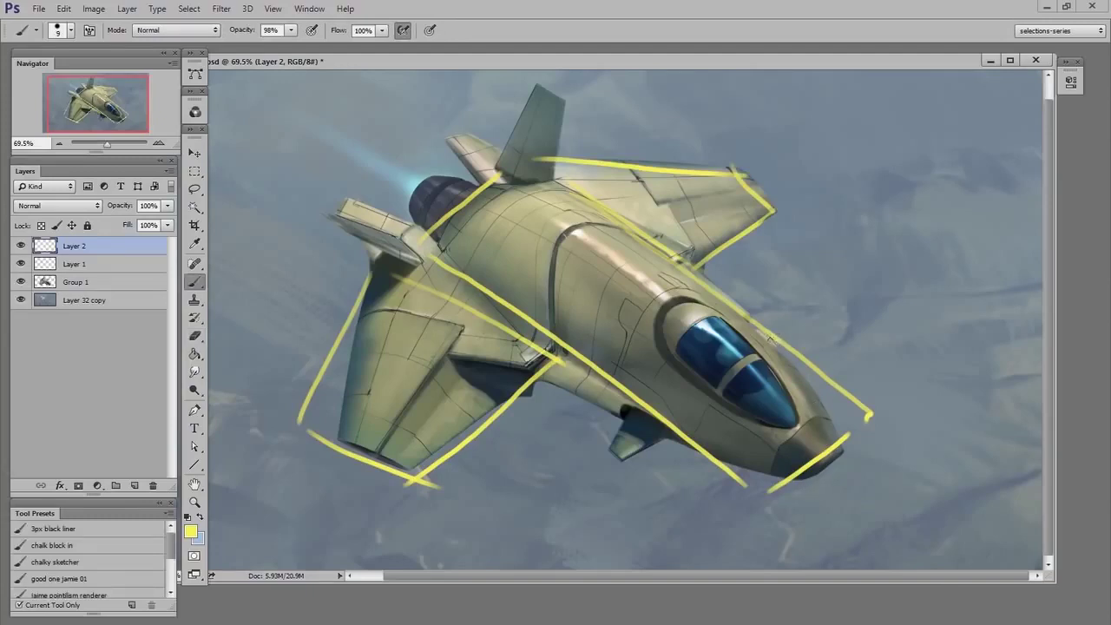
# - Draw two curved cross-contours over the fuselage, at the cockpit and mid-body, and two lengthwise lines from tail to nose
pyautogui.moveTo(771, 341)
pyautogui.mouseDown()
pyautogui.moveTo(737, 326)
pyautogui.moveTo(713, 341)
pyautogui.moveTo(669, 406)
pyautogui.mouseUp()
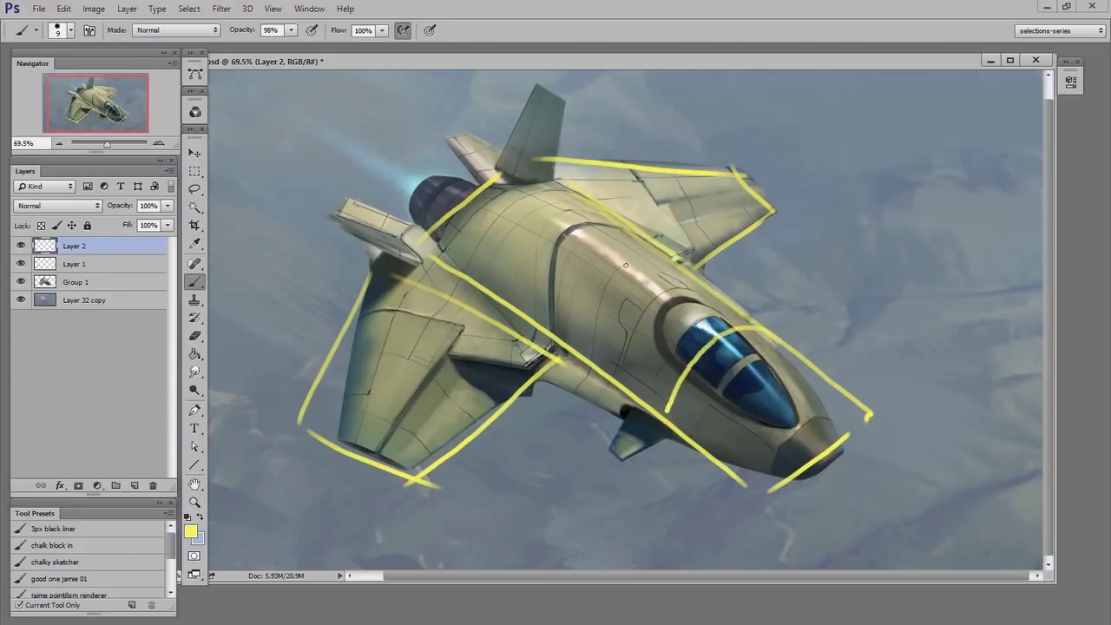
pyautogui.moveTo(643, 240)
pyautogui.mouseDown()
pyautogui.moveTo(634, 227)
pyautogui.moveTo(572, 233)
pyautogui.moveTo(532, 306)
pyautogui.mouseUp()
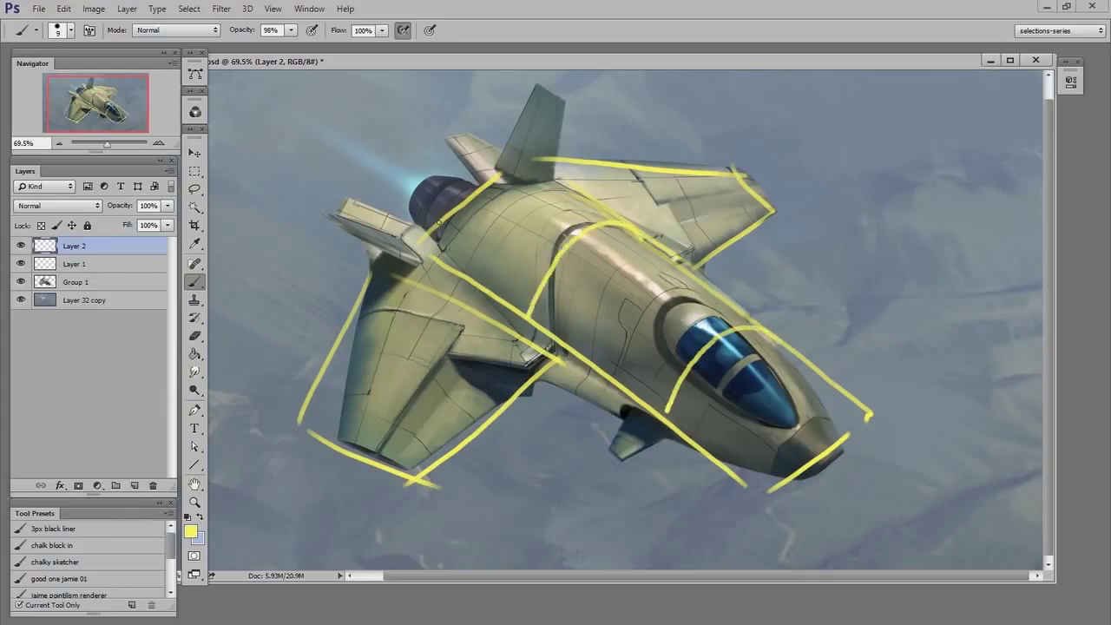
pyautogui.moveTo(439, 222)
pyautogui.mouseDown()
pyautogui.moveTo(603, 304)
pyautogui.moveTo(731, 405)
pyautogui.moveTo(798, 475)
pyautogui.mouseUp()
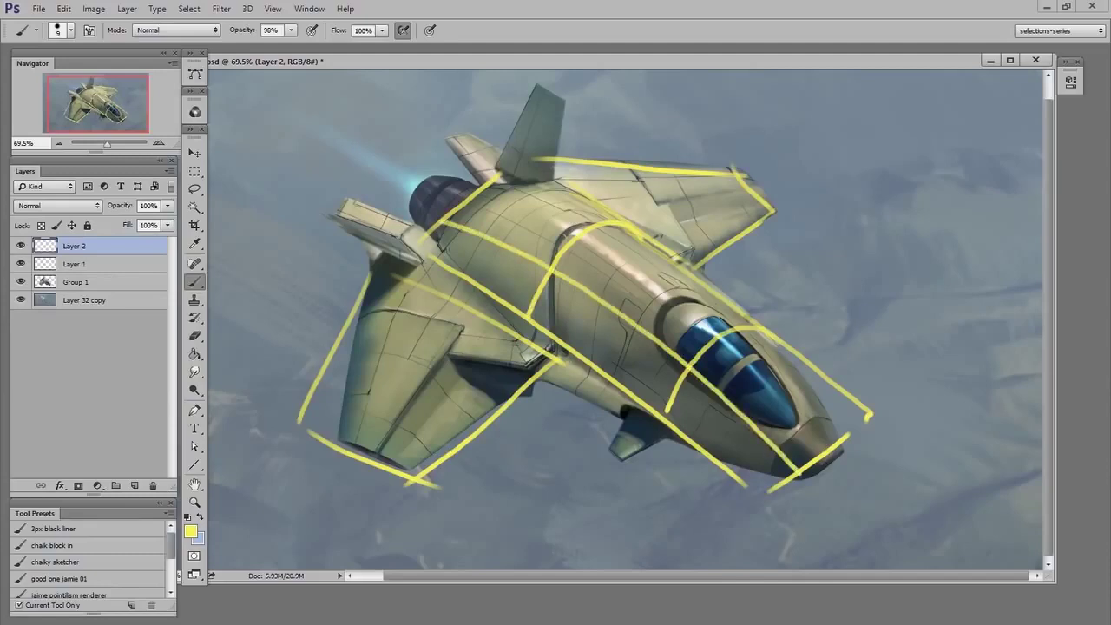
pyautogui.moveTo(485, 184)
pyautogui.mouseDown()
pyautogui.moveTo(625, 234)
pyautogui.moveTo(758, 334)
pyautogui.moveTo(846, 441)
pyautogui.mouseUp()
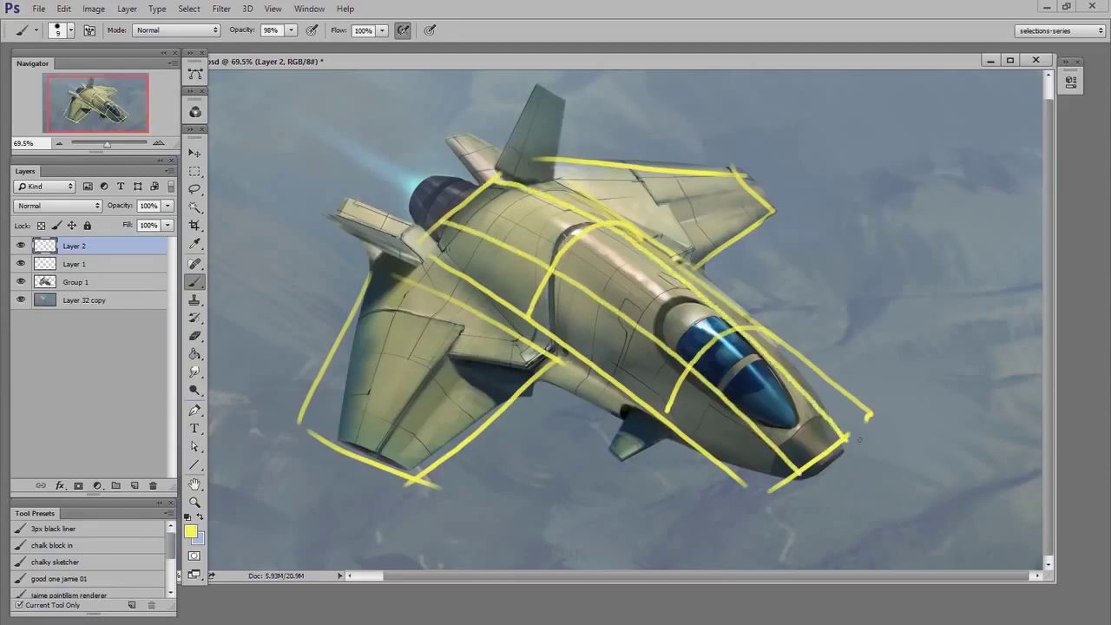
# - Erase the straight outer guide line beside the cockpit and nose on the fuselage's far side
pyautogui.press('e')
pyautogui.moveTo(809, 356); pyautogui.dragTo(883, 406)
pyautogui.moveTo(758, 311); pyautogui.dragTo(914, 478)
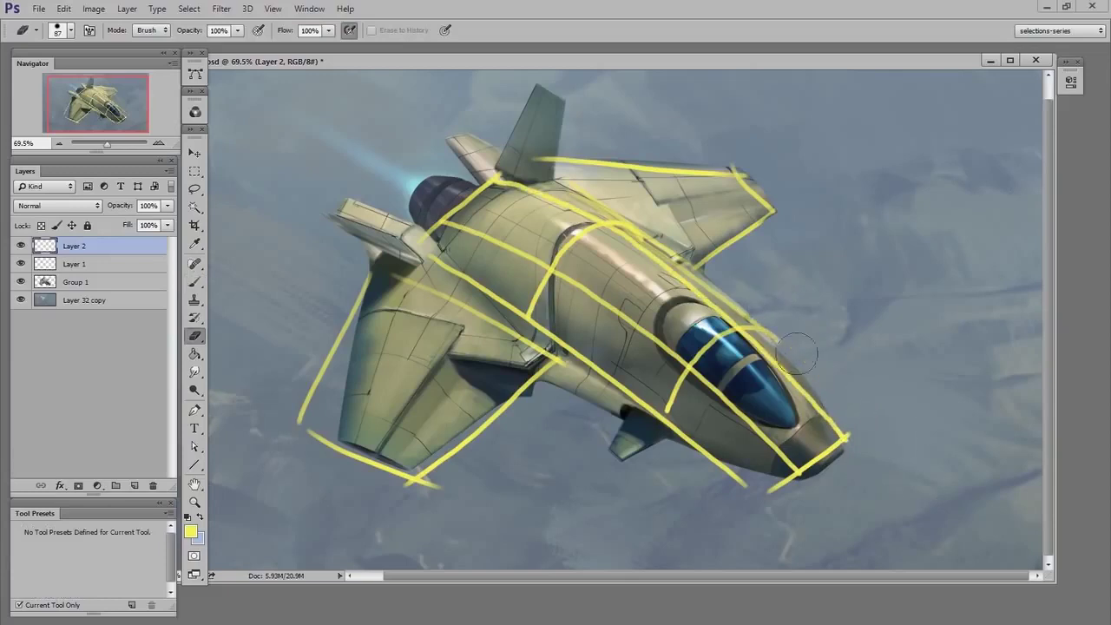
# - Replace the straight guide lines at the fuselage's nose and tail with curved ones that follow the rounded body
pyautogui.press('b')
pyautogui.moveTo(757, 326)
pyautogui.mouseDown()
pyautogui.moveTo(849, 438)
pyautogui.moveTo(781, 486)
pyautogui.mouseUp()
pyautogui.press('e')
pyautogui.press('b')
pyautogui.moveTo(851, 439)
pyautogui.mouseDown()
pyautogui.moveTo(844, 431)
pyautogui.moveTo(773, 489)
pyautogui.moveTo(844, 462)
pyautogui.moveTo(792, 469)
pyautogui.moveTo(768, 500)
pyautogui.mouseUp()
pyautogui.press('e')
pyautogui.moveTo(514, 174); pyautogui.dragTo(427, 238)
pyautogui.press('b')
pyautogui.moveTo(552, 182)
pyautogui.mouseDown()
pyautogui.moveTo(433, 260)
pyautogui.moveTo(430, 276)
pyautogui.mouseUp()
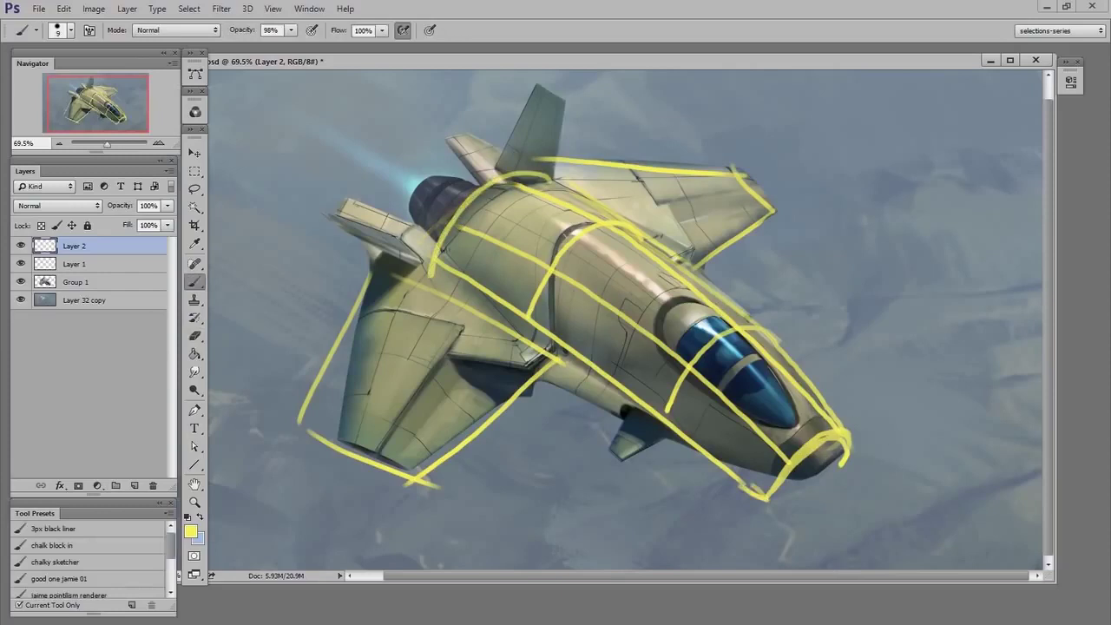
# - Erase the near wing's straight outer edge line and draw two curved cross-contours over that wing
pyautogui.press('e')
pyautogui.moveTo(370, 275); pyautogui.dragTo(300, 422)
pyautogui.press('b')
pyautogui.moveTo(361, 320)
pyautogui.mouseDown()
pyautogui.moveTo(452, 323)
pyautogui.moveTo(513, 406)
pyautogui.mouseUp()
pyautogui.moveTo(349, 382); pyautogui.dragTo(473, 451)
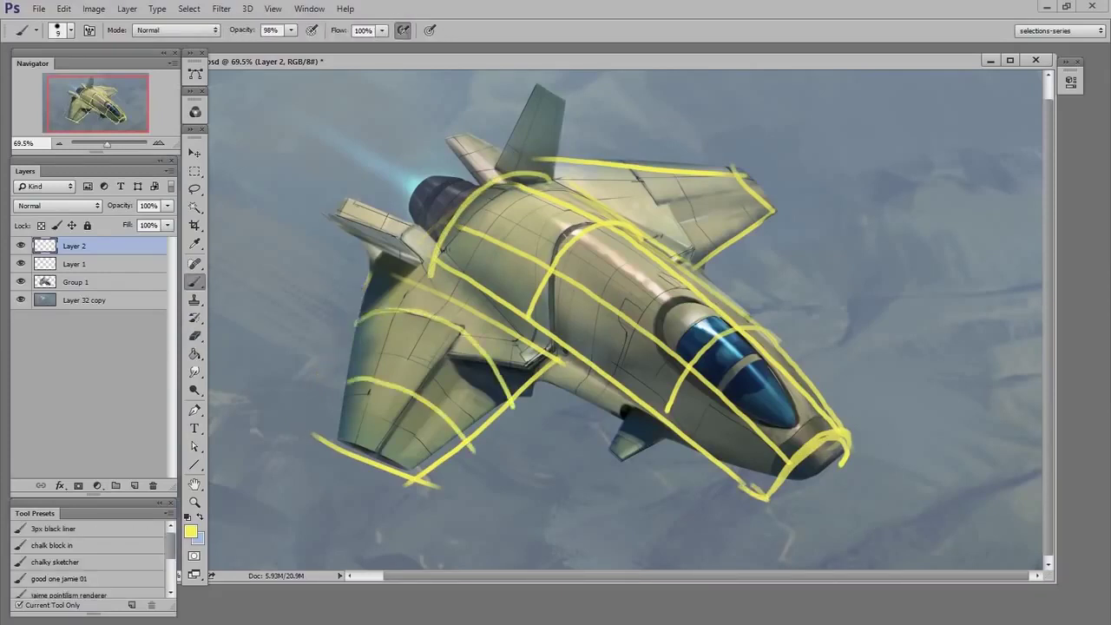
# - Redraw the near wing's outer edge and tip to fit its shape, and add lengthwise contour lines across it
pyautogui.press('e')
pyautogui.moveTo(369, 277)
pyautogui.mouseDown()
pyautogui.moveTo(335, 437)
pyautogui.moveTo(415, 477)
pyautogui.mouseUp()
pyautogui.press('e')
pyautogui.moveTo(432, 488); pyautogui.dragTo(483, 430)
pyautogui.press('b')
pyautogui.moveTo(492, 318); pyautogui.dragTo(392, 451)
pyautogui.moveTo(399, 278); pyautogui.dragTo(349, 439)
# - Replace the far wing's straight upper guide line with a curved edge and draw two curved cross-contours over the wing
pyautogui.press('e')
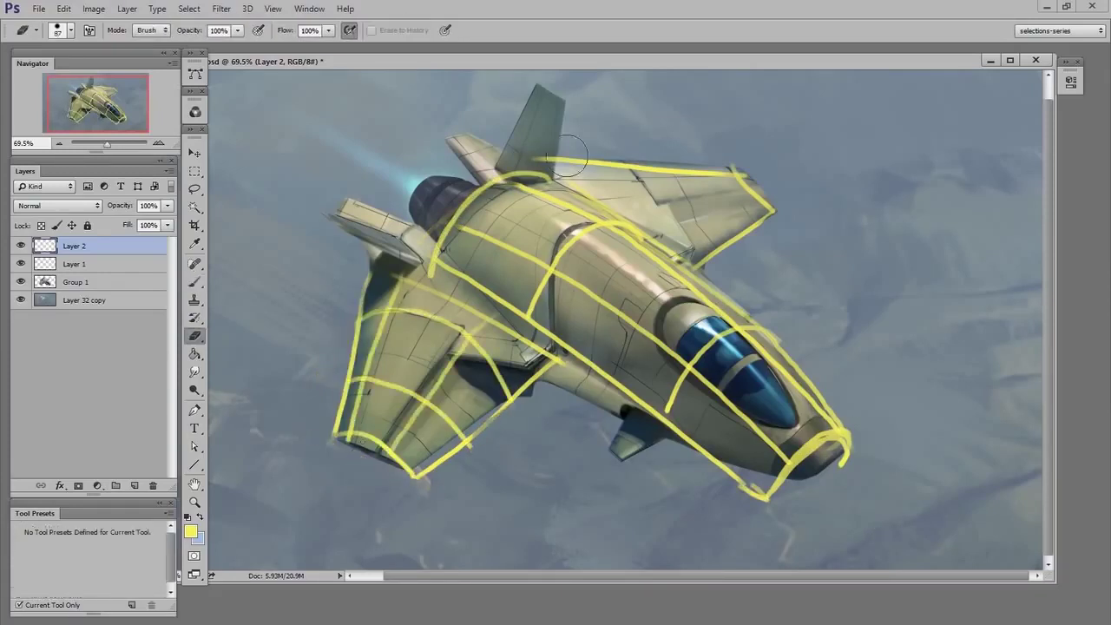
pyautogui.moveTo(755, 193); pyautogui.dragTo(542, 159)
pyautogui.moveTo(623, 168); pyautogui.dragTo(695, 265)
pyautogui.moveTo(667, 169); pyautogui.dragTo(734, 245)
pyautogui.moveTo(550, 158)
pyautogui.mouseDown()
pyautogui.moveTo(696, 166)
pyautogui.moveTo(766, 221)
pyautogui.mouseUp()
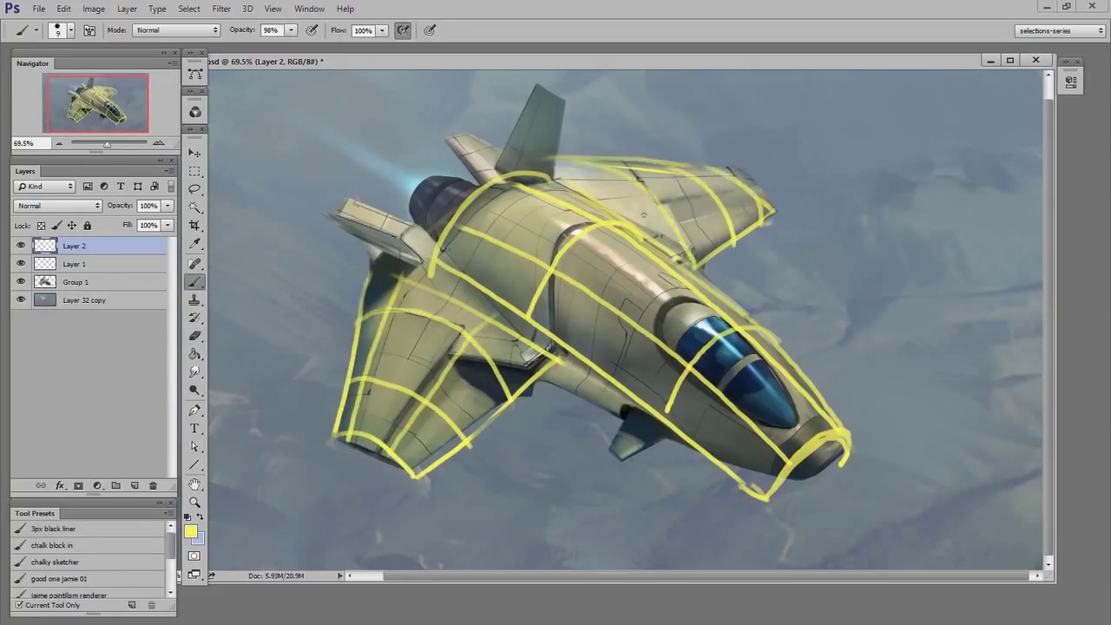
pyautogui.moveTo(589, 183); pyautogui.dragTo(734, 177)
# - Add a lengthwise contour to the far wing and clean up its rounded tip by erasing and redrawing the edge
pyautogui.press('e')
pyautogui.moveTo(642, 238)
pyautogui.mouseDown()
pyautogui.moveTo(765, 196)
pyautogui.moveTo(773, 217)
pyautogui.mouseUp()
pyautogui.press('b')
pyautogui.press('e')
pyautogui.moveTo(726, 167)
pyautogui.mouseDown()
pyautogui.moveTo(765, 223)
pyautogui.moveTo(752, 190)
pyautogui.mouseUp()
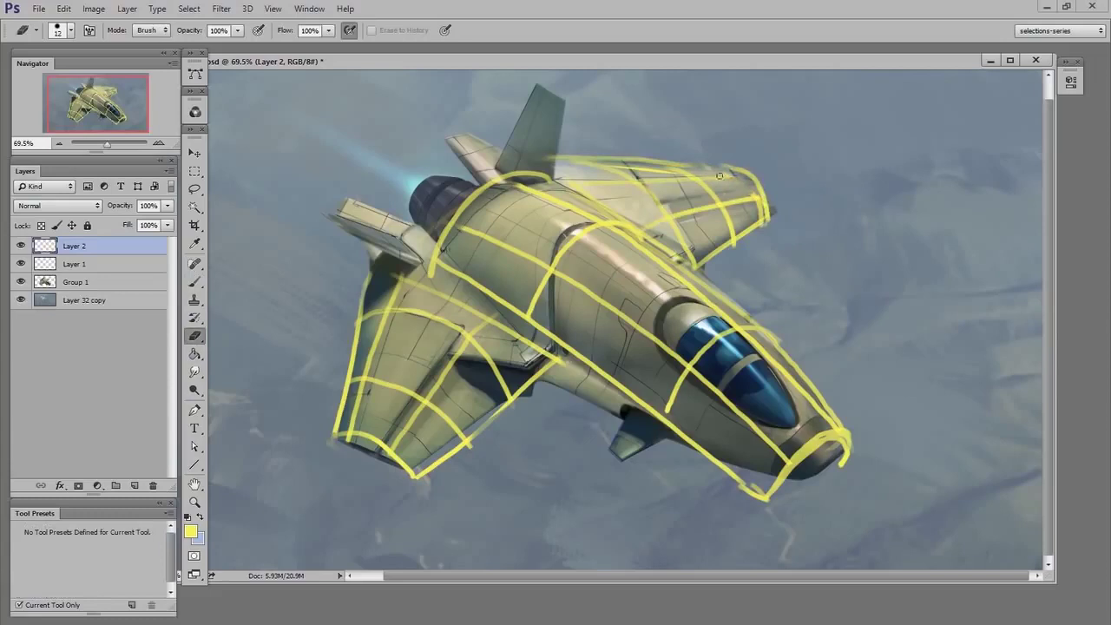
pyautogui.press('b')
pyautogui.moveTo(702, 181)
pyautogui.mouseDown()
pyautogui.moveTo(750, 178)
pyautogui.moveTo(758, 202)
pyautogui.mouseUp()
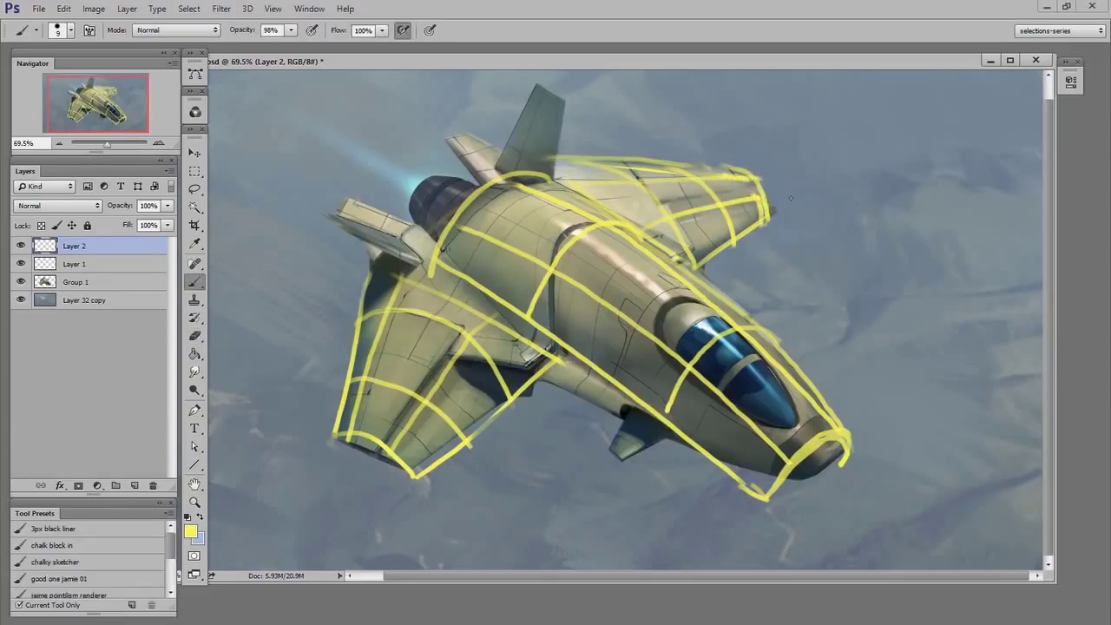